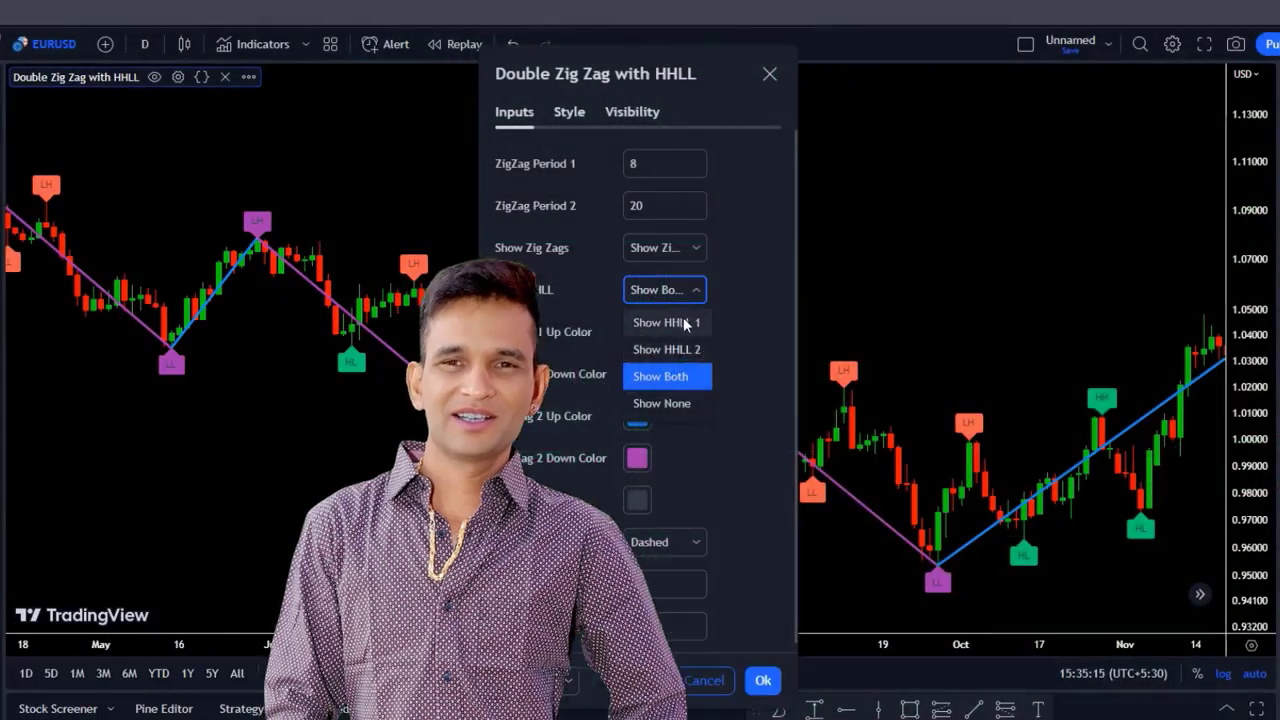
Keep Show HHLL on 'Show Both' and apply the Double Zig Zag settings
left_click(670, 488)
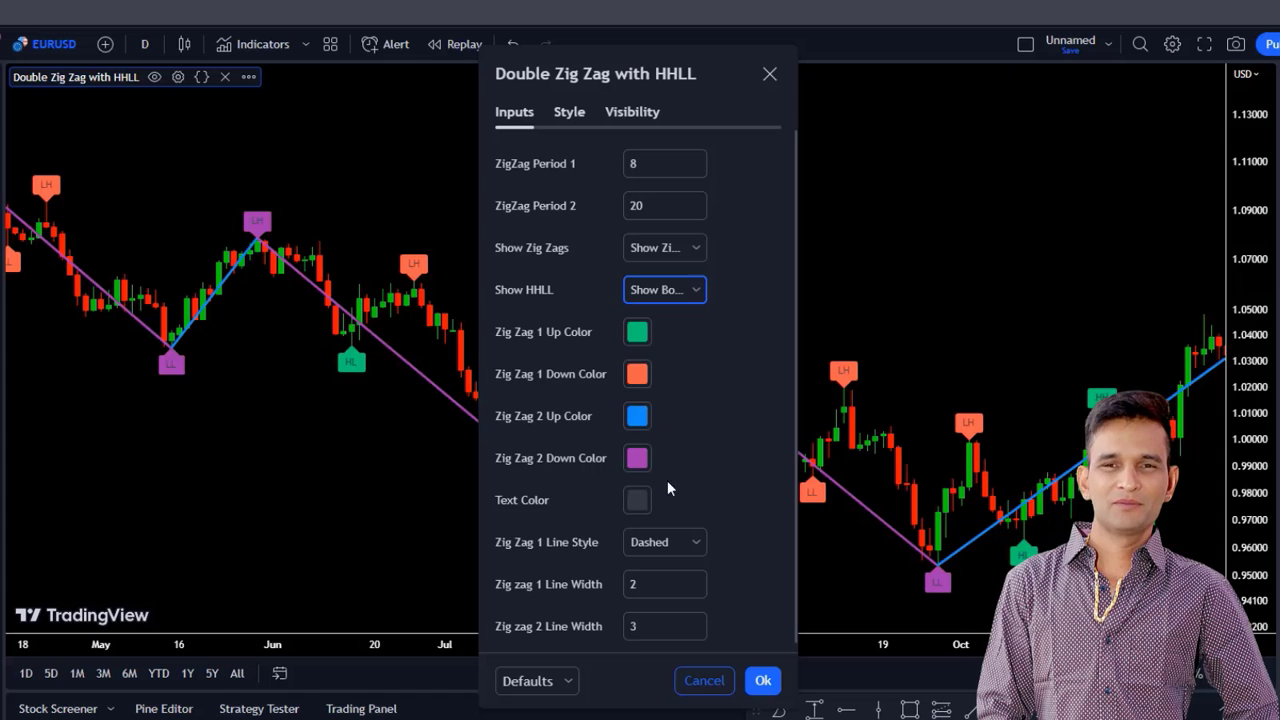
left_click(763, 680)
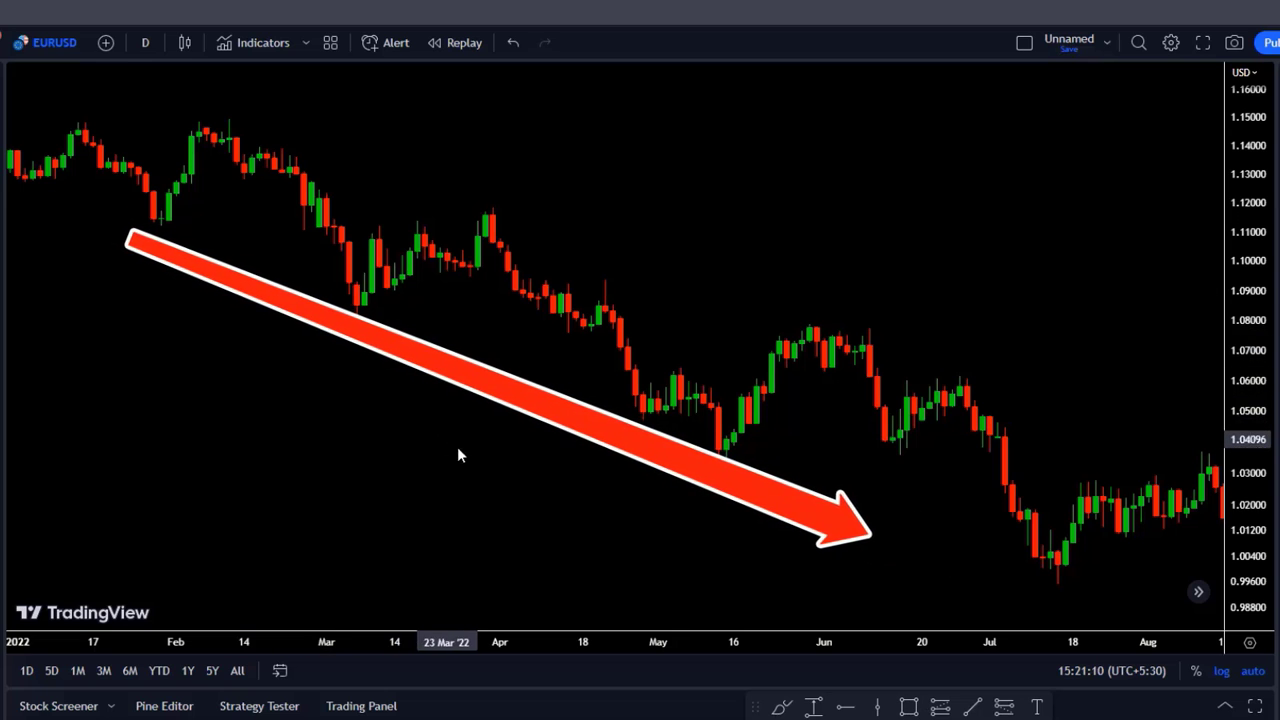
Draw a descending trend line from the 01 Feb '22 high to the 19 Aug '22 high
scroll(400, 447, "right", 3)
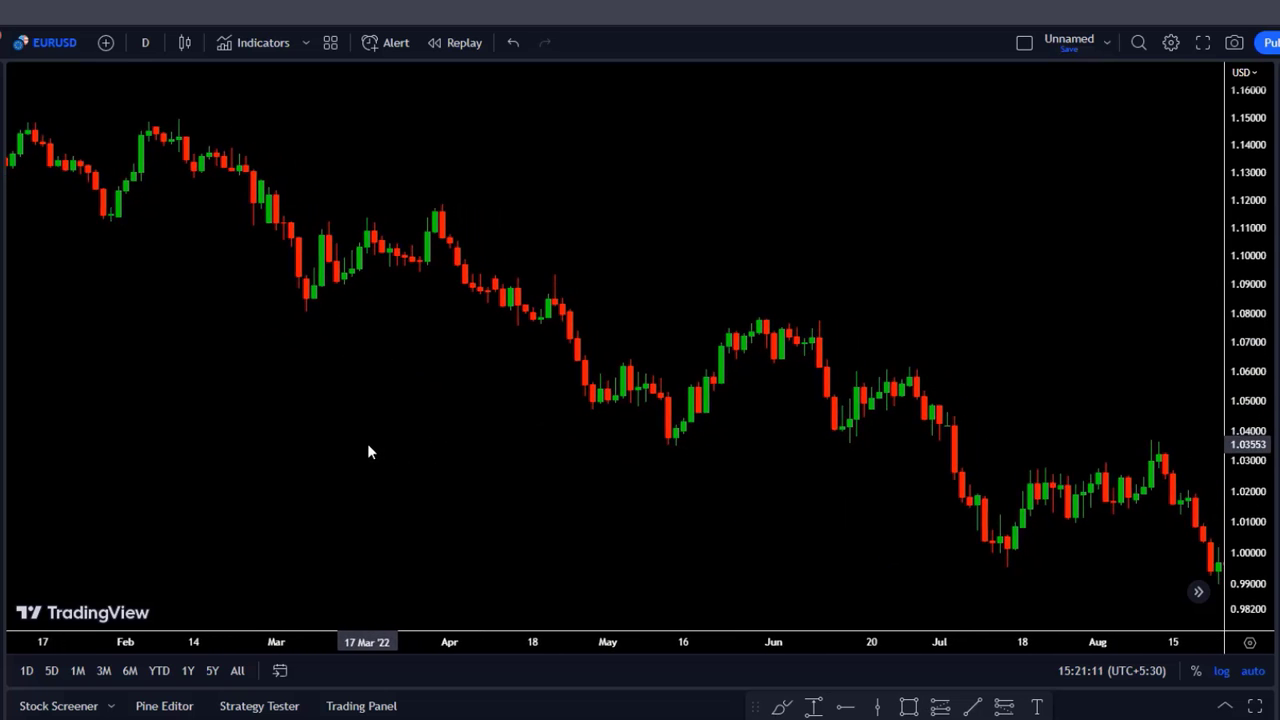
left_click_drag(367, 452, 339, 427)
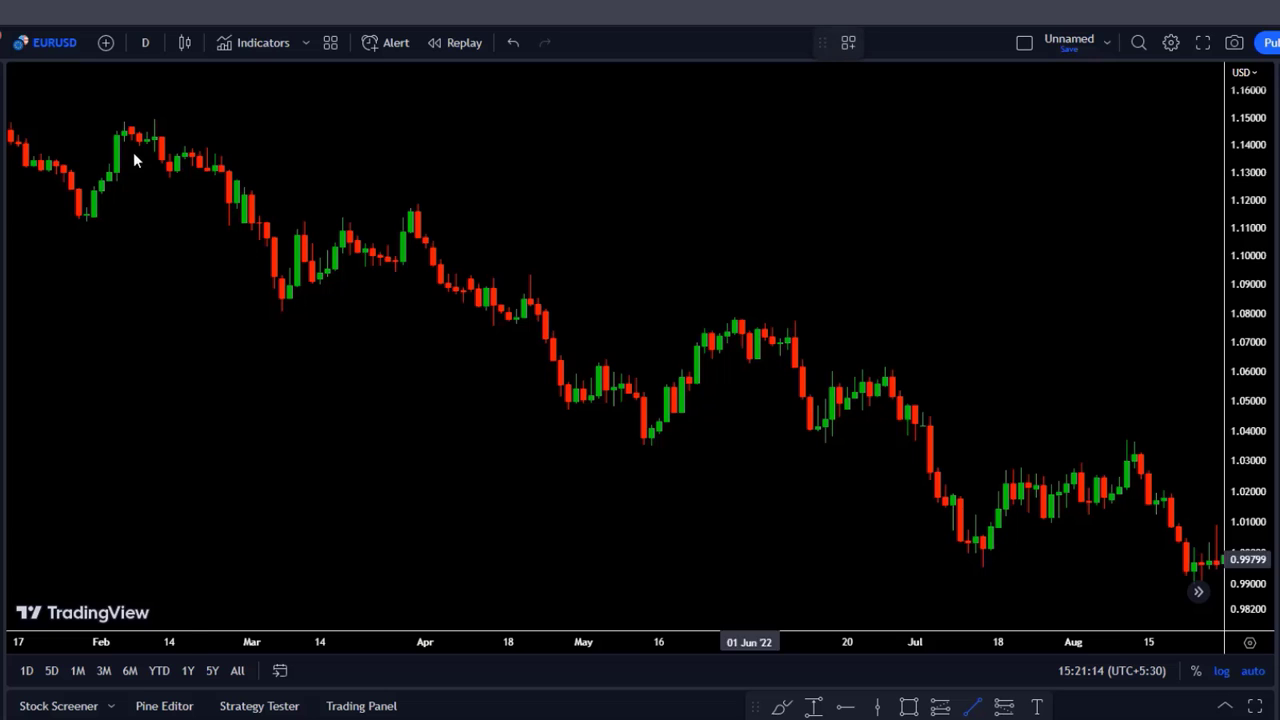
left_click(101, 109)
left_click(509, 207)
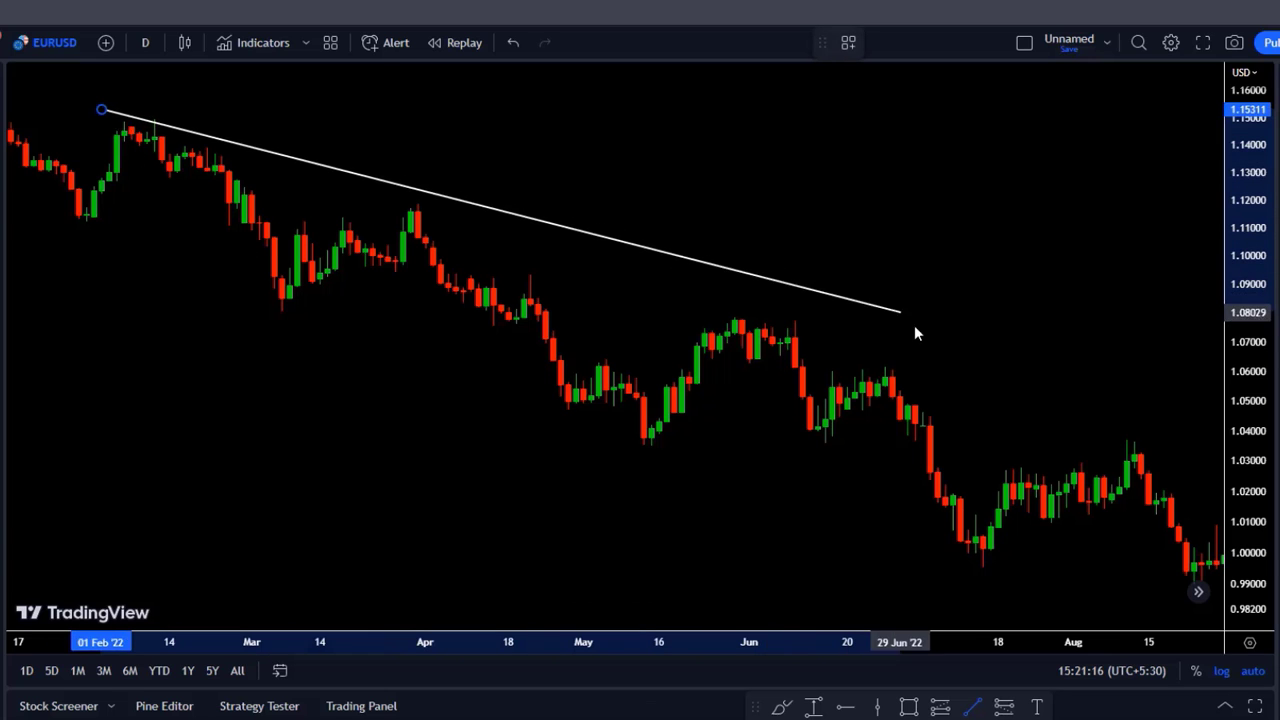
left_click(1181, 463)
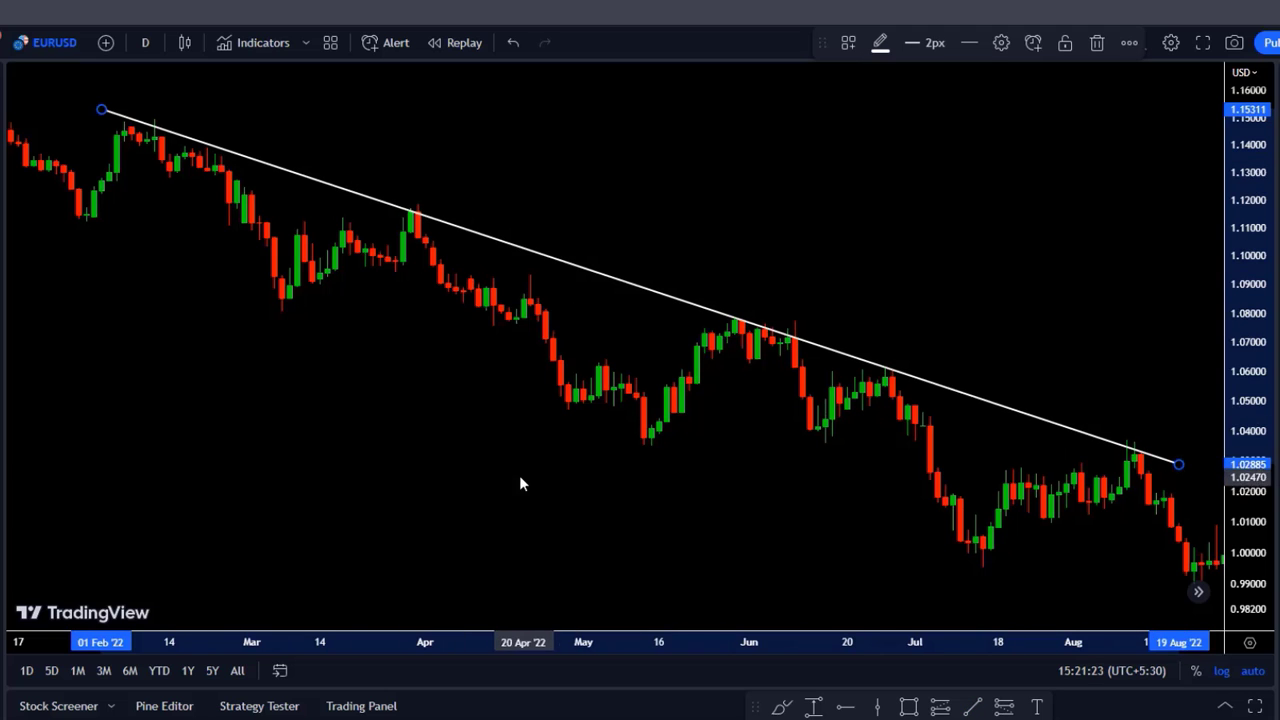
left_click_drag(499, 474, 405, 468)
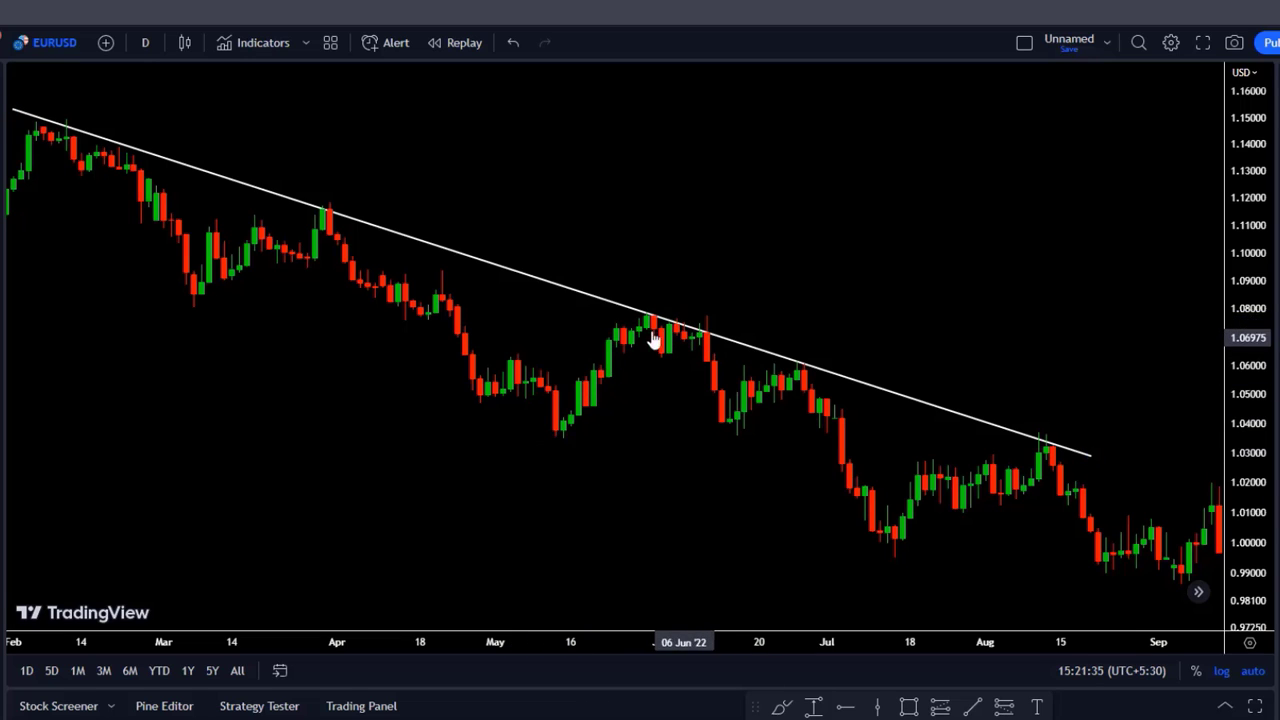
Drag the trend line's right endpoint out to around 14 Nov '22
scroll(645, 340, "down", 2)
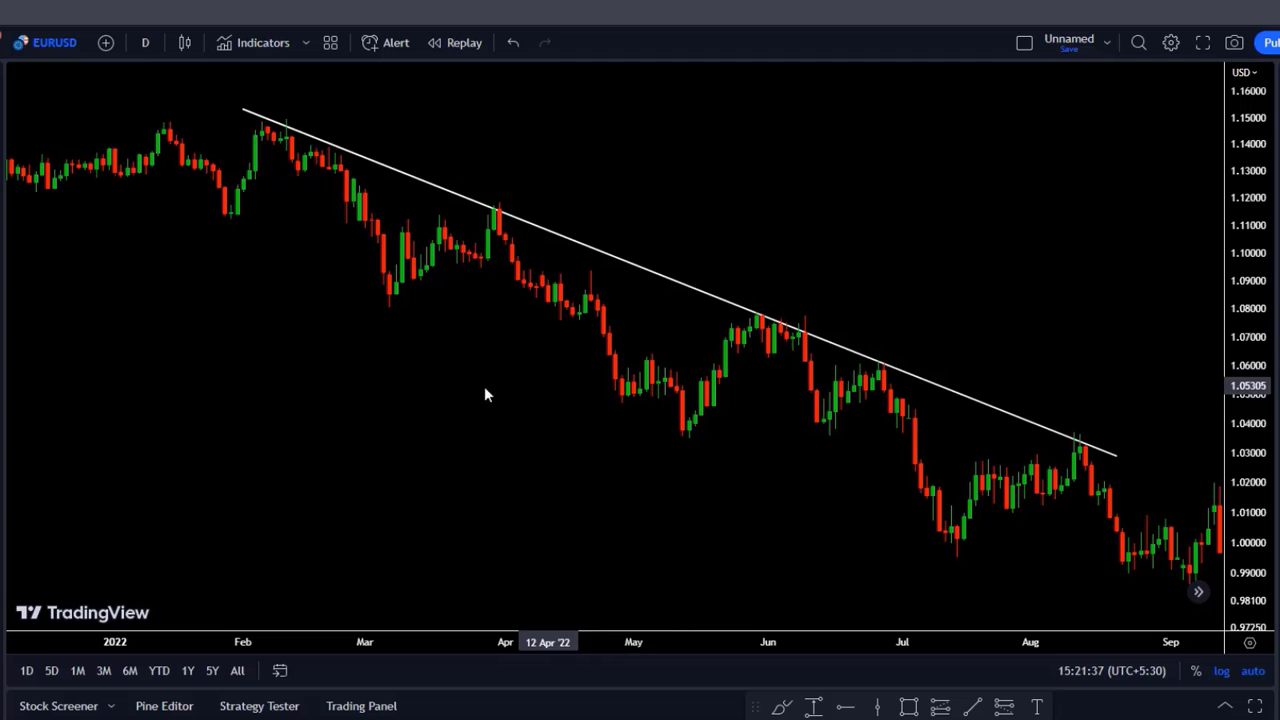
left_click_drag(470, 390, 206, 382)
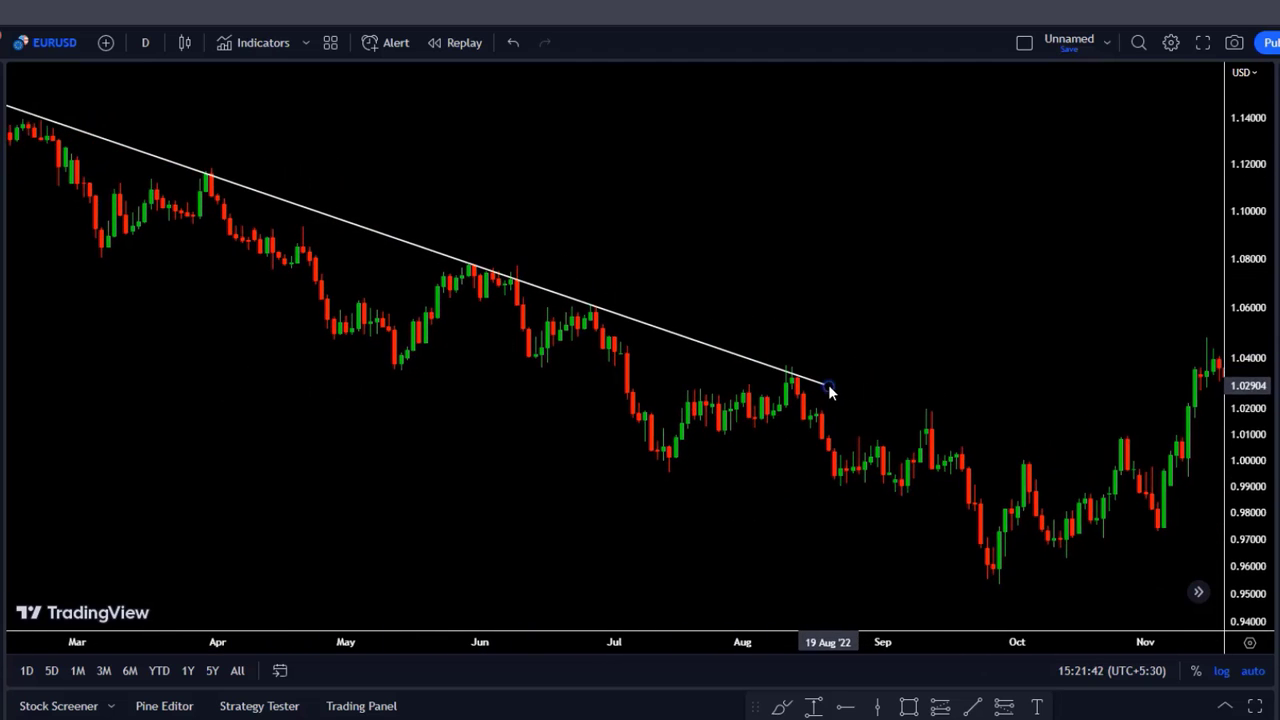
mouse_move(829, 384)
left_mouse_down()
mouse_move(1126, 480)
mouse_move(1157, 503)
mouse_move(1197, 498)
mouse_move(1198, 518)
left_mouse_up()
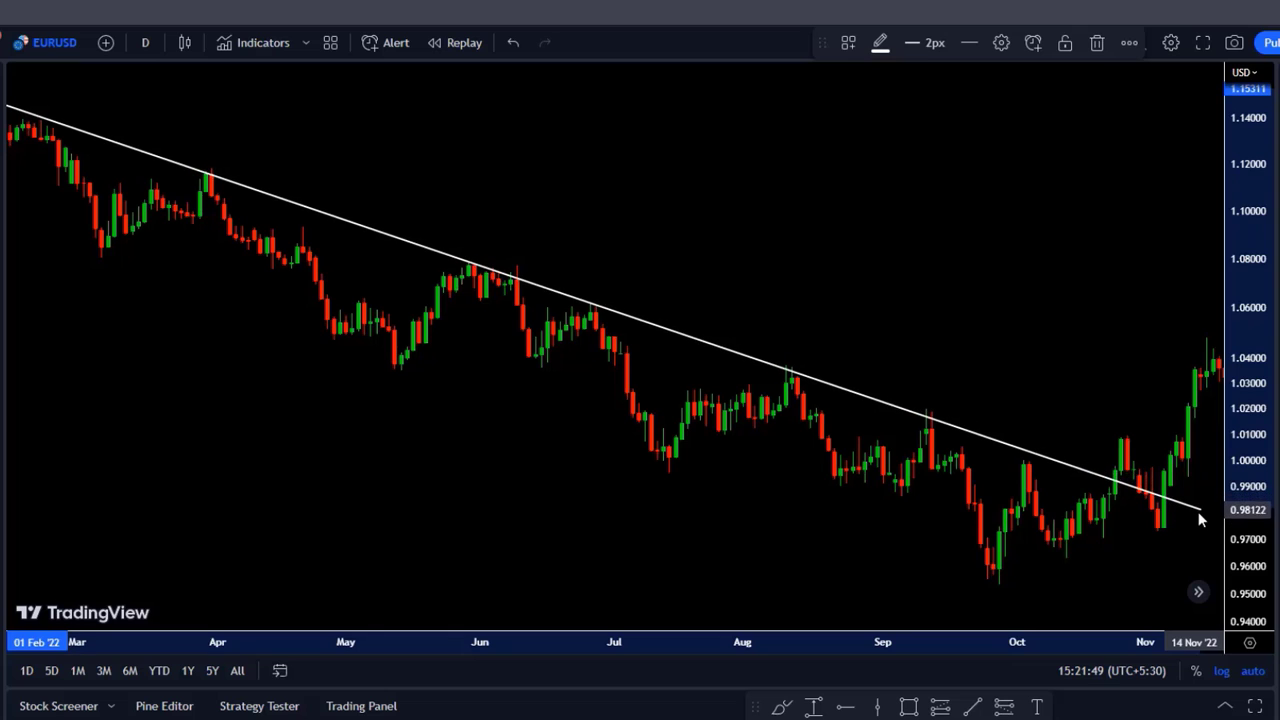
left_click(496, 466)
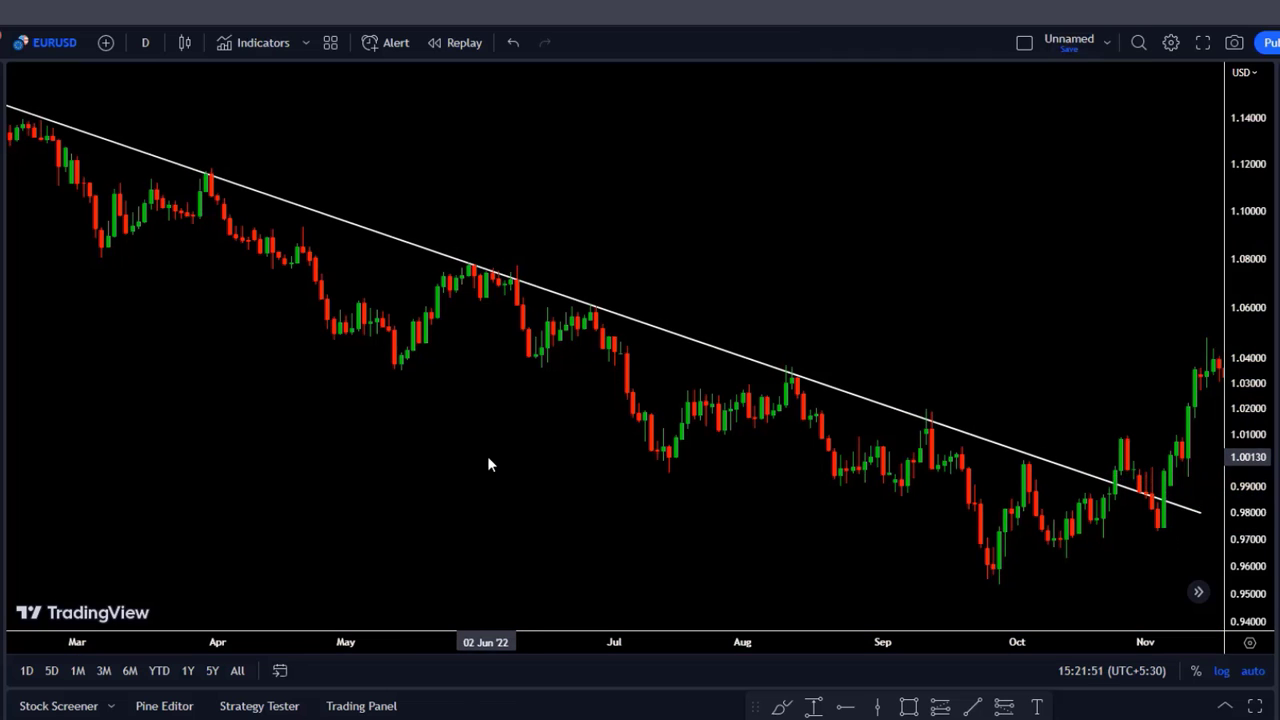
left_click_drag(443, 477, 406, 477)
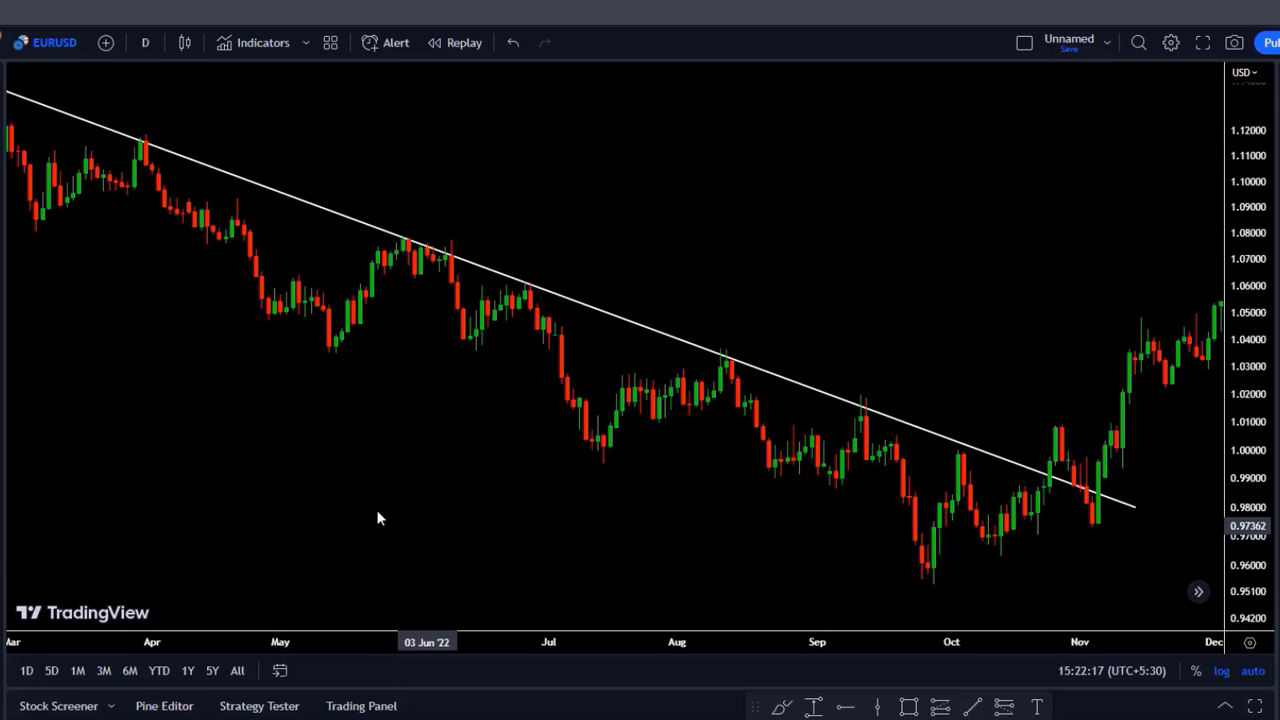
Pan the EURUSD chart forward until the early-2023 rally through February is visible
left_click_drag(274, 524, 177, 503)
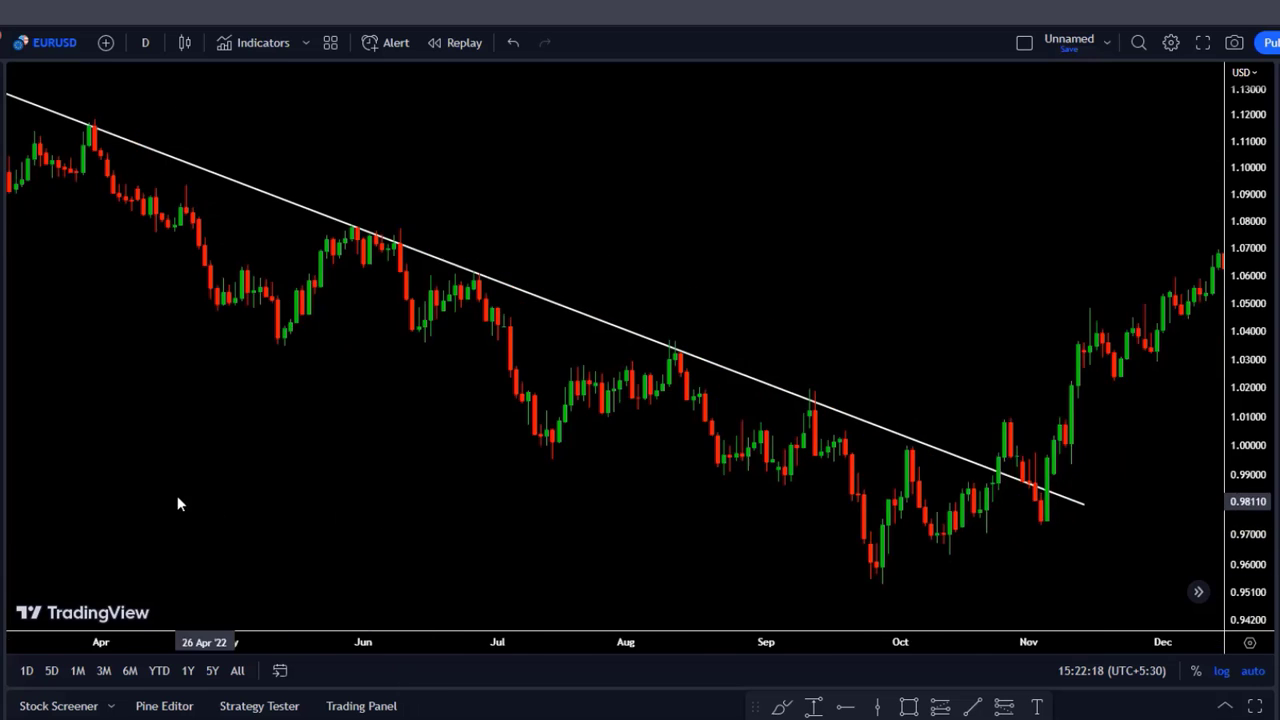
left_click_drag(302, 530, 114, 471)
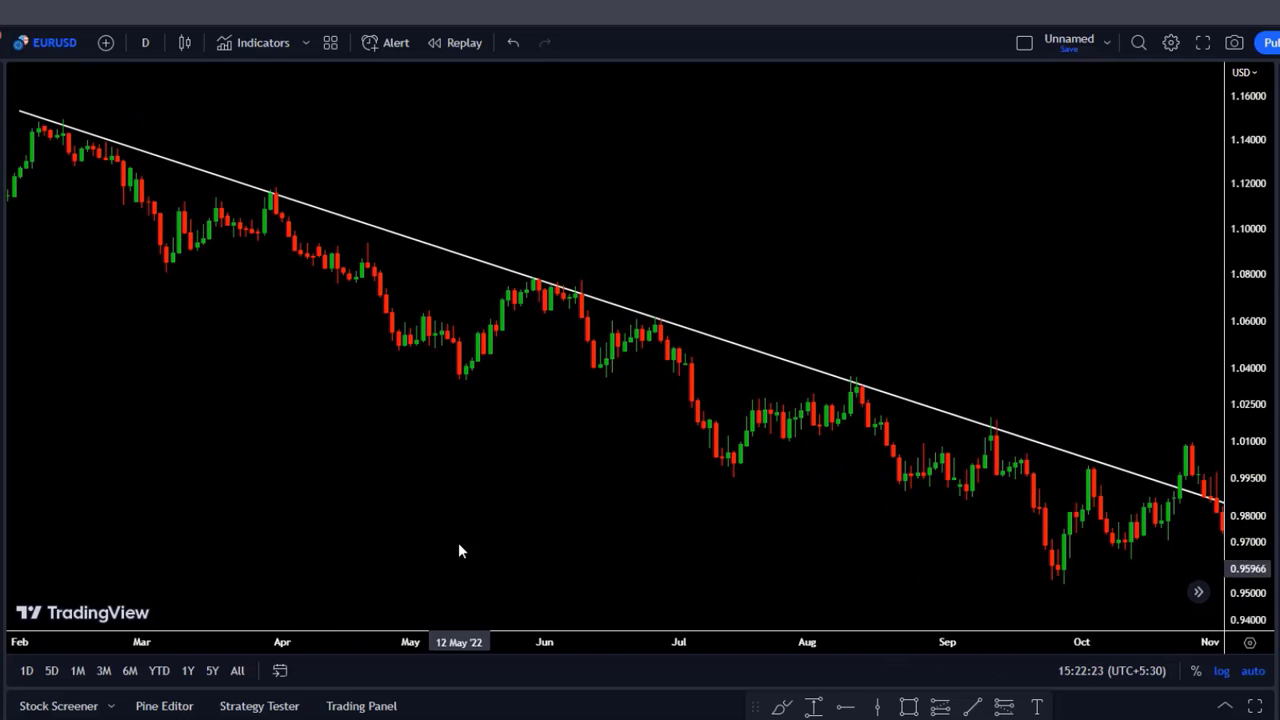
left_click_drag(457, 551, 249, 526)
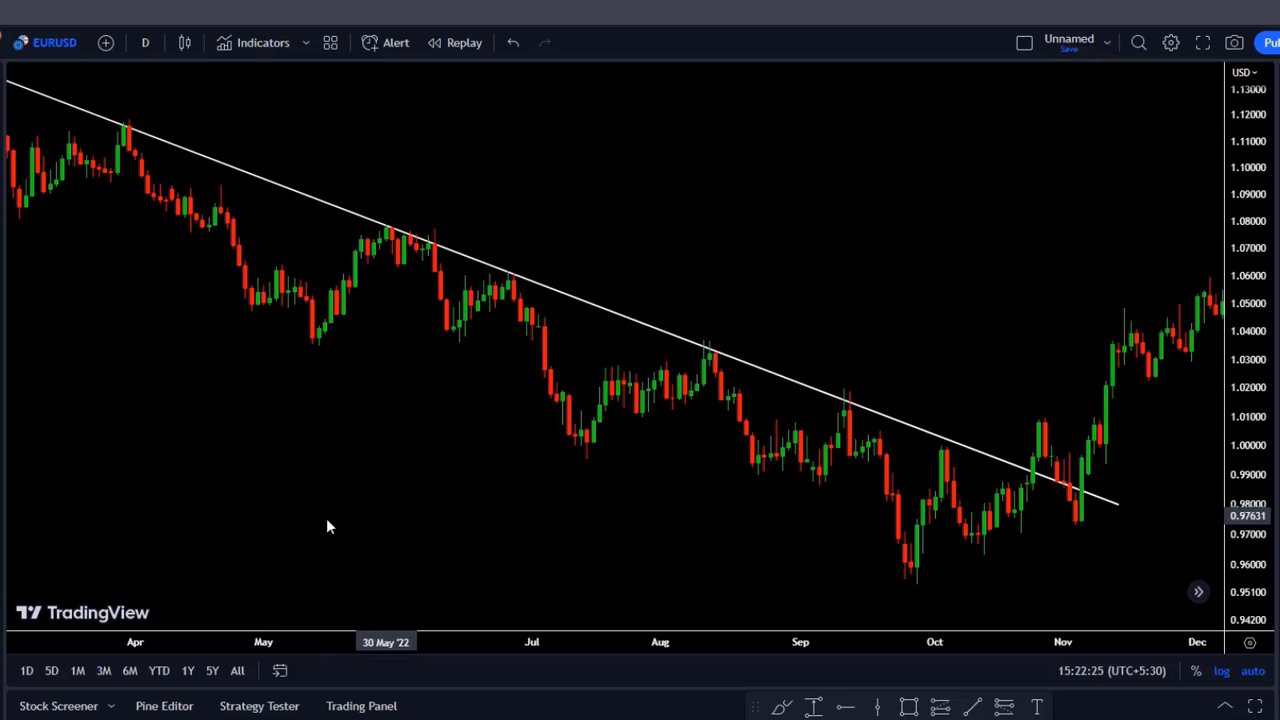
left_click_drag(329, 526, 250, 530)
left_click_drag(340, 510, 311, 511)
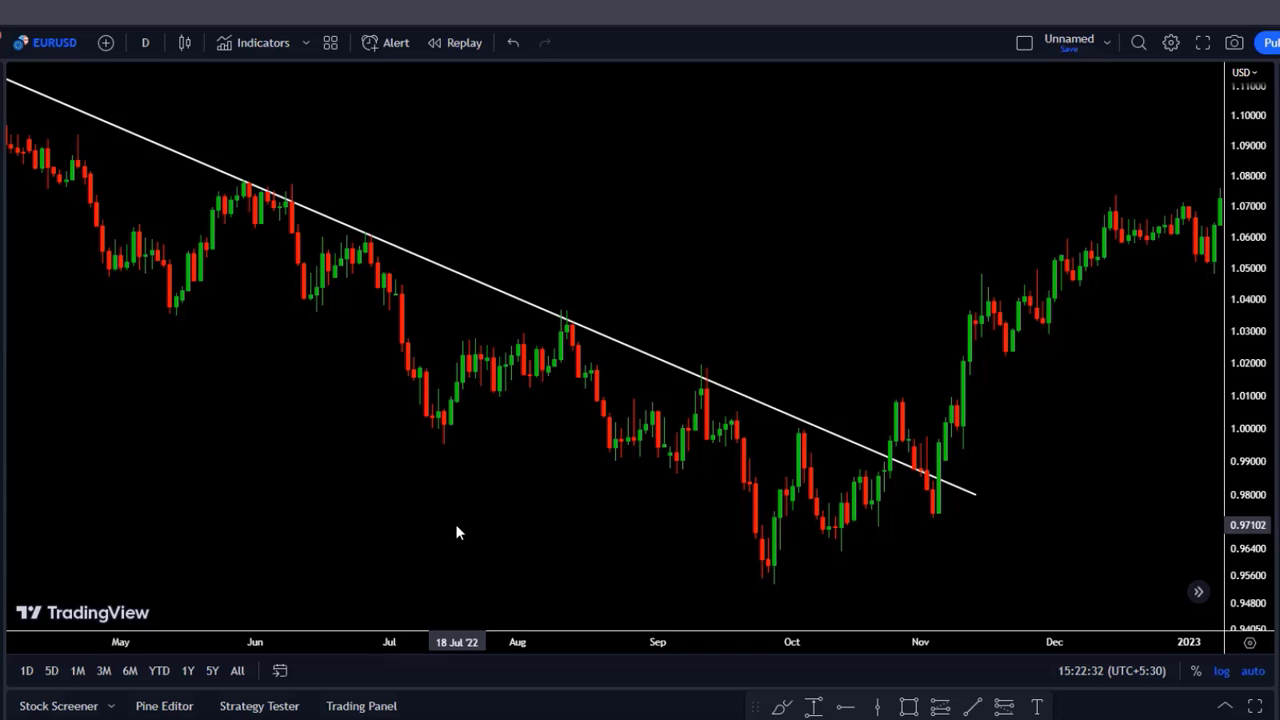
left_click_drag(383, 540, 214, 543)
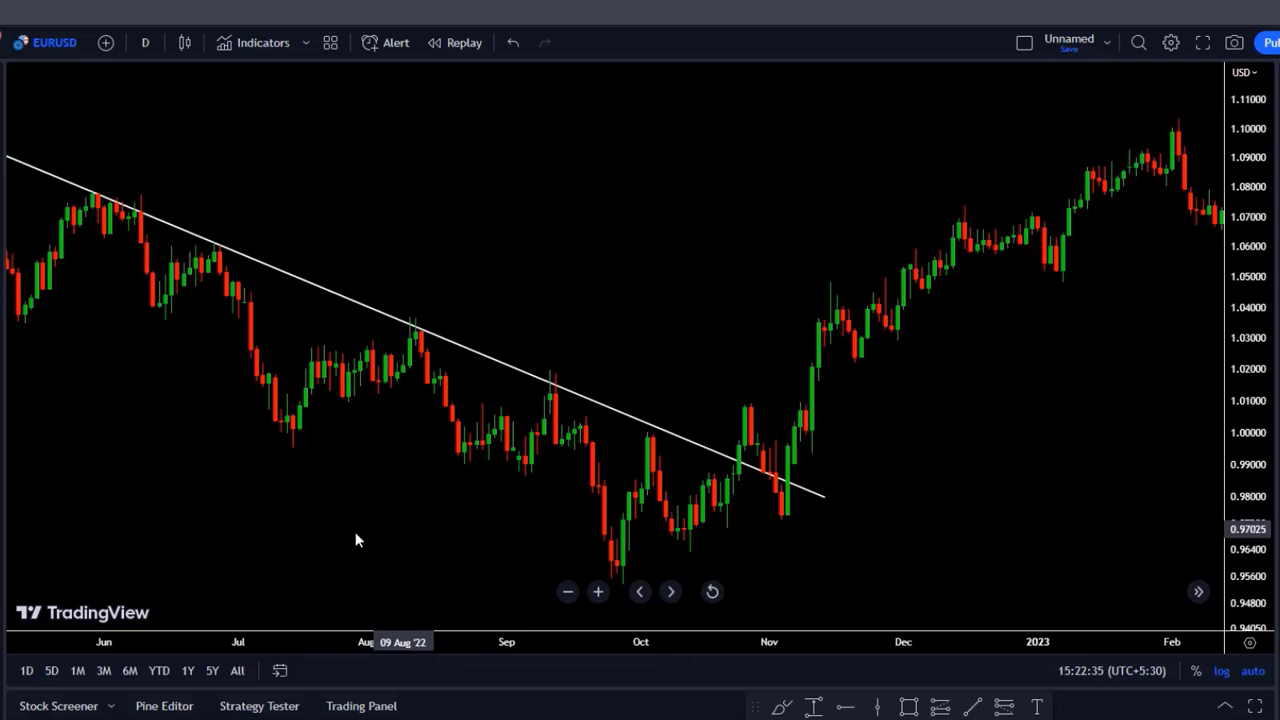
left_click_drag(357, 537, 209, 516)
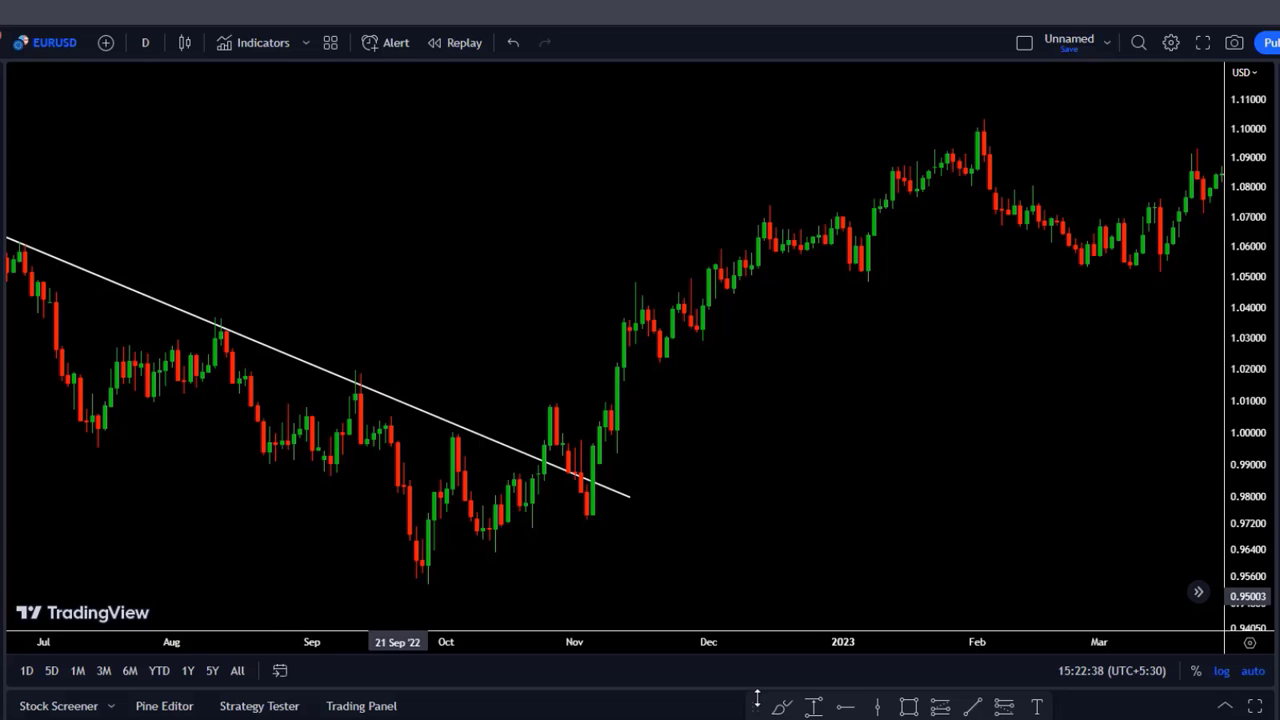
Draw a rising trend line from the 01 Nov '22 low to above the February 2023 high
left_click(974, 707)
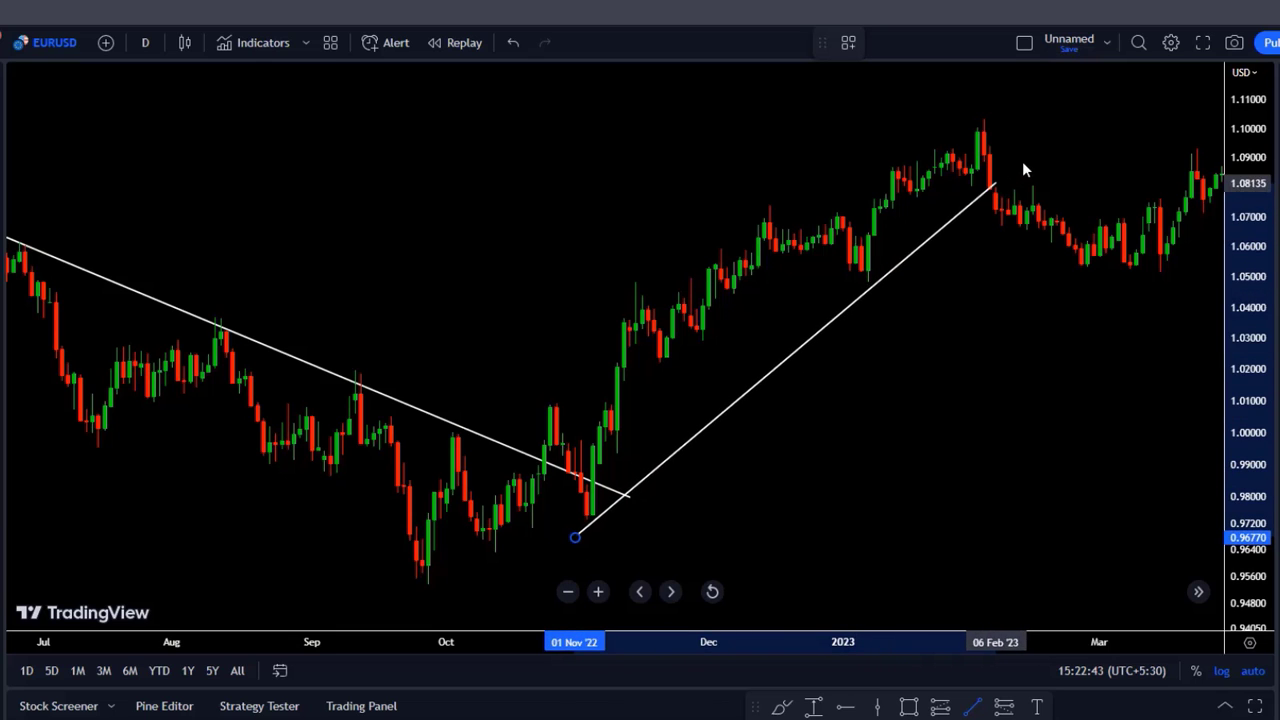
left_click(1033, 128)
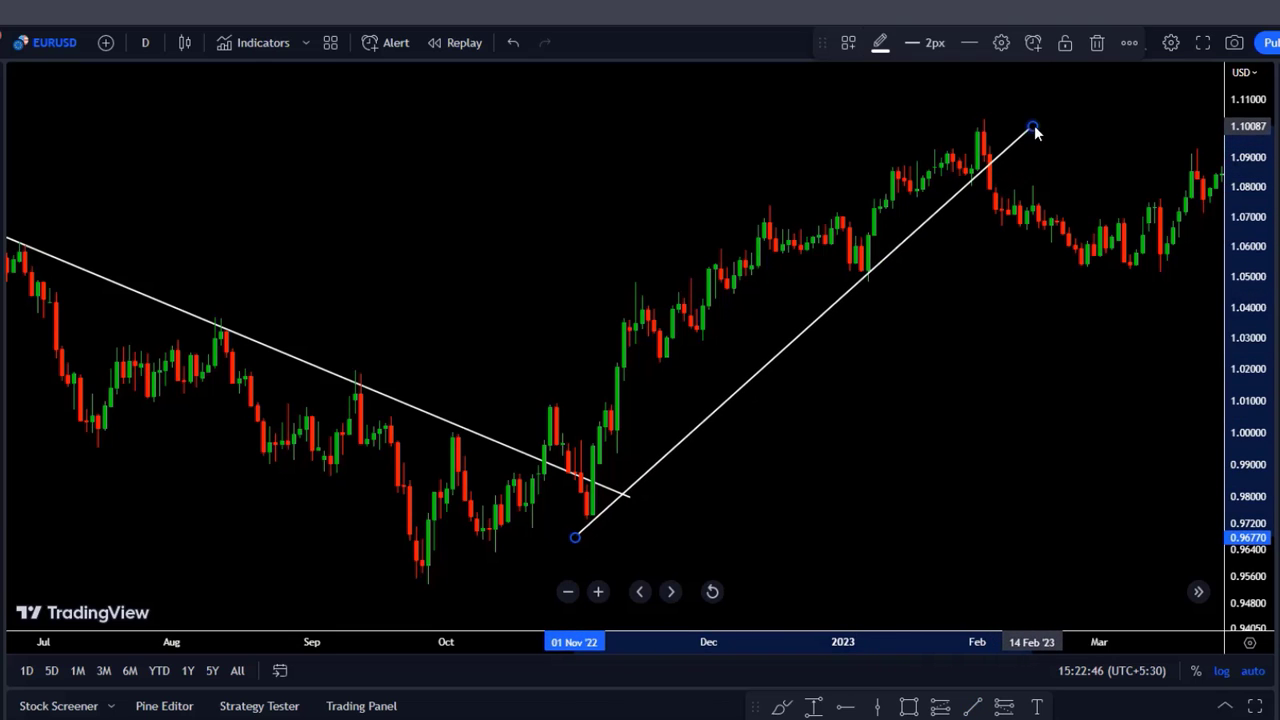
left_click(584, 556)
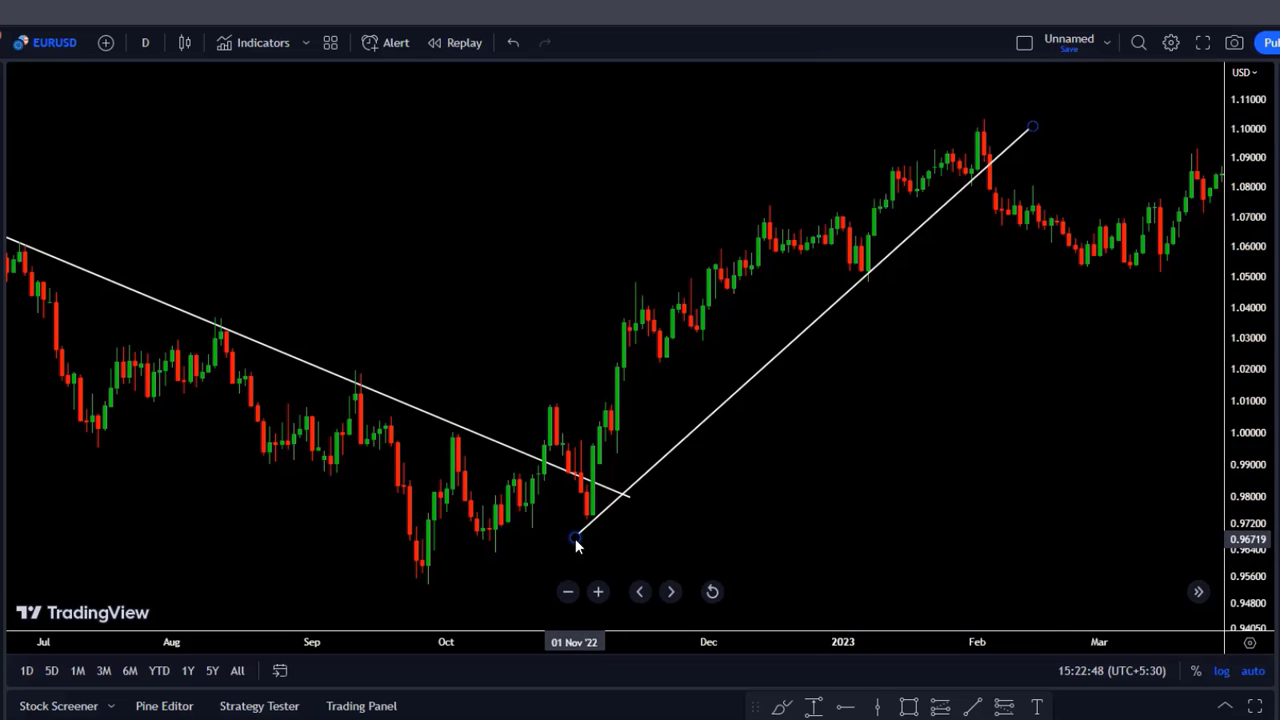
left_click_drag(575, 538, 571, 535)
left_click(645, 514)
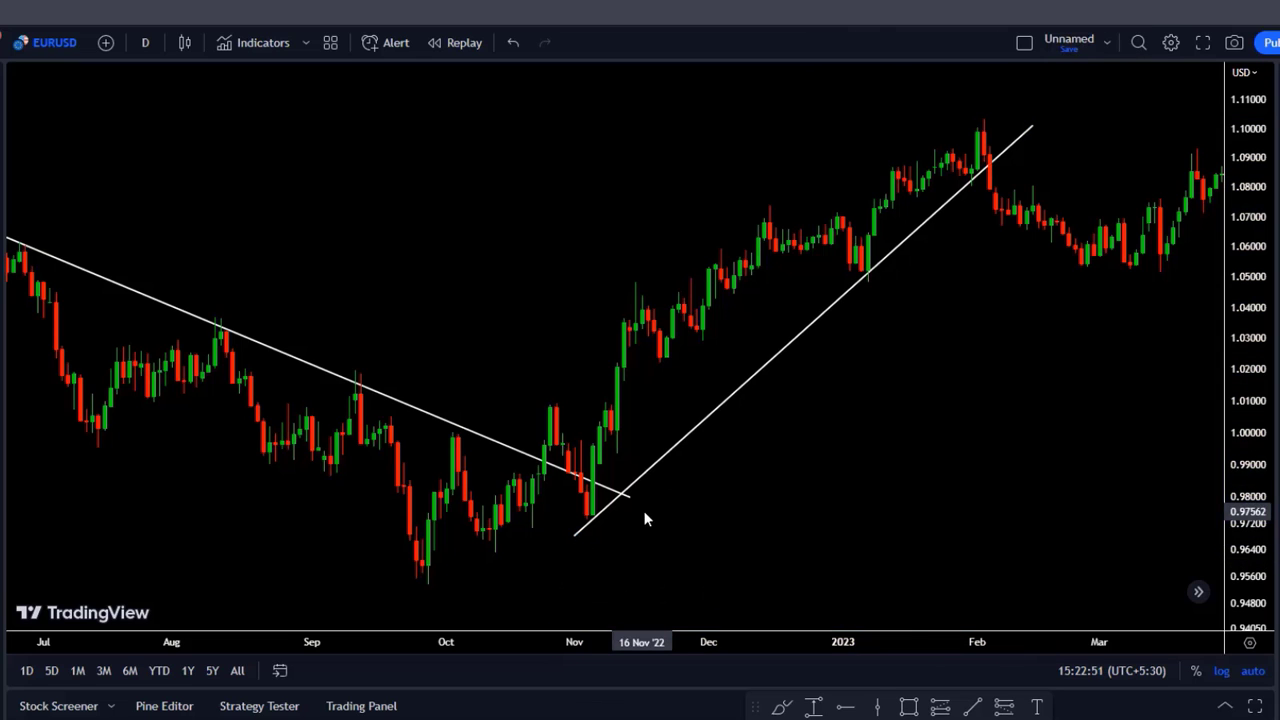
left_click_drag(1145, 513, 1006, 509)
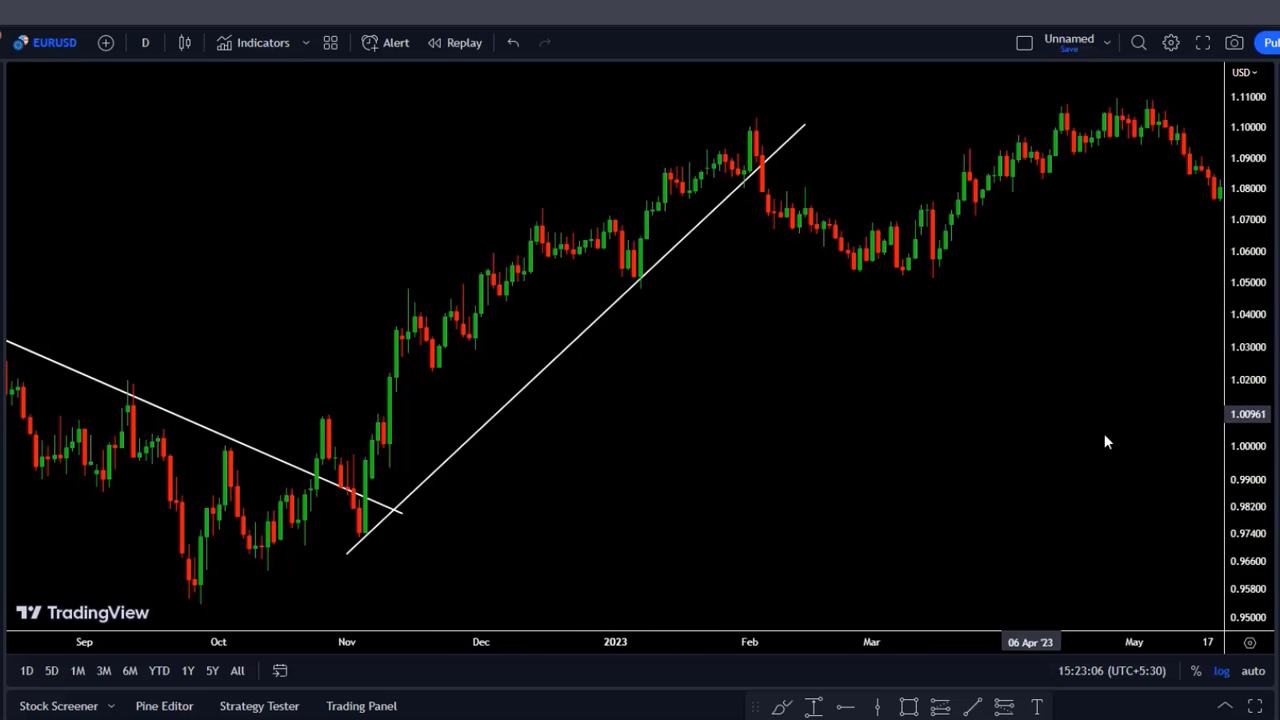
left_click_drag(1087, 450, 1052, 466)
scroll(1107, 457, "up", 3)
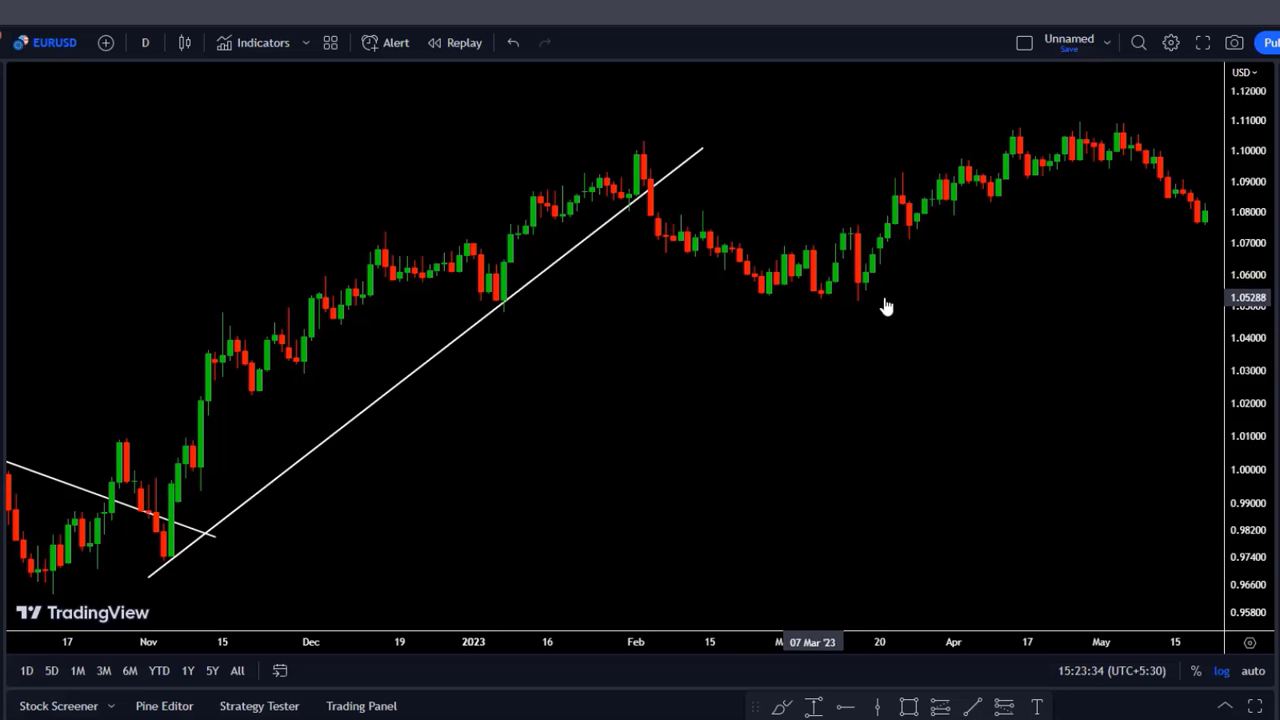
Draw a rising trend line from the March low up to the May high
left_click(972, 707)
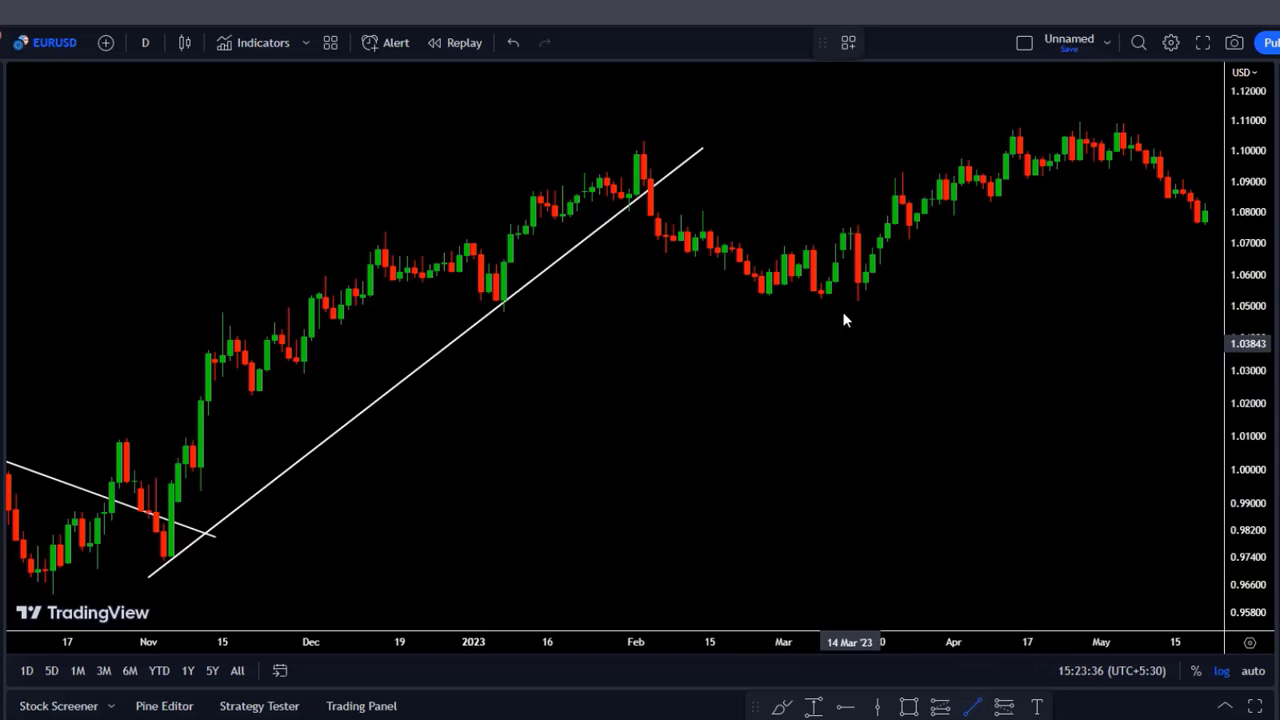
left_click(1180, 135)
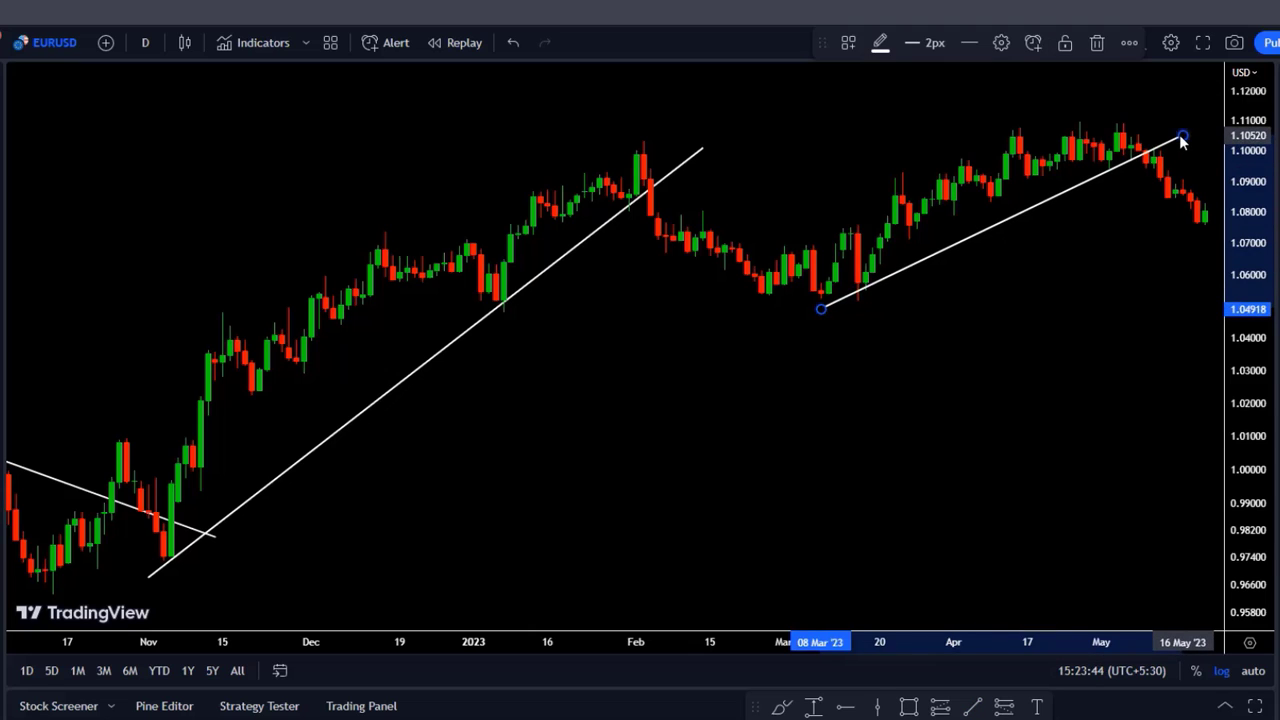
left_click(847, 329)
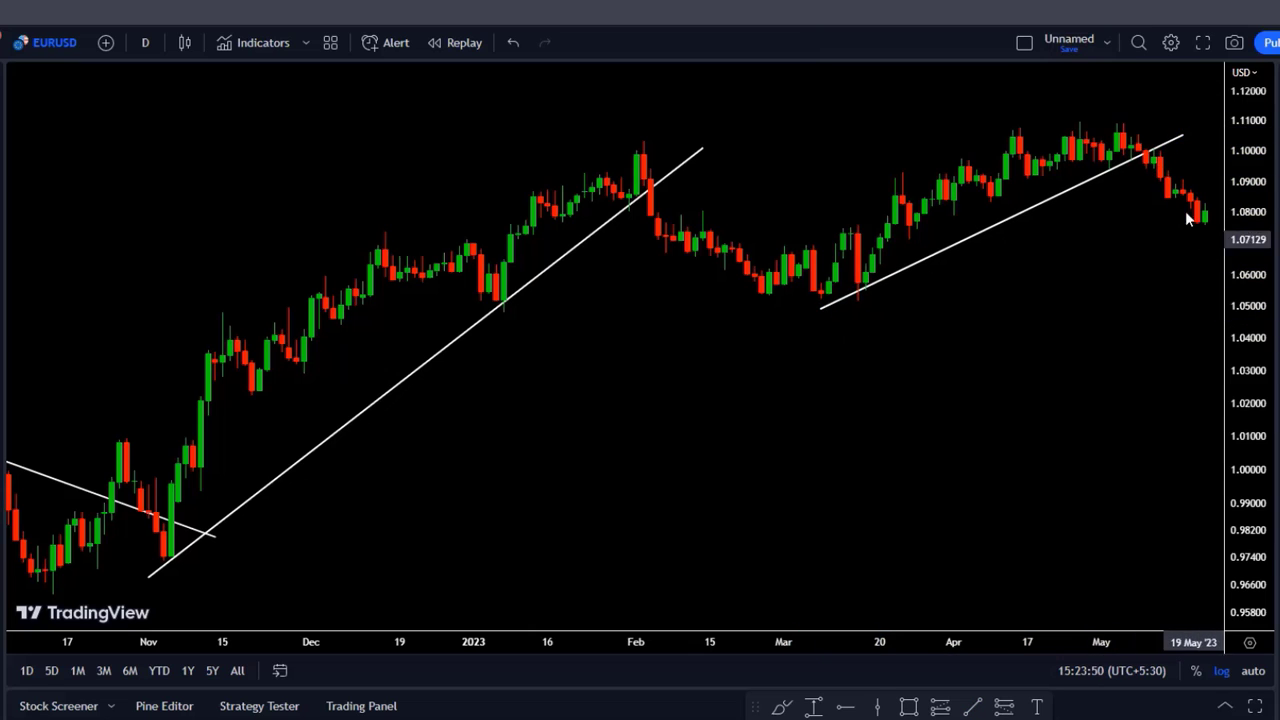
Select the March–May trend line and delete it
scroll(922, 383, "right", 3)
scroll(921, 374, "right", 2)
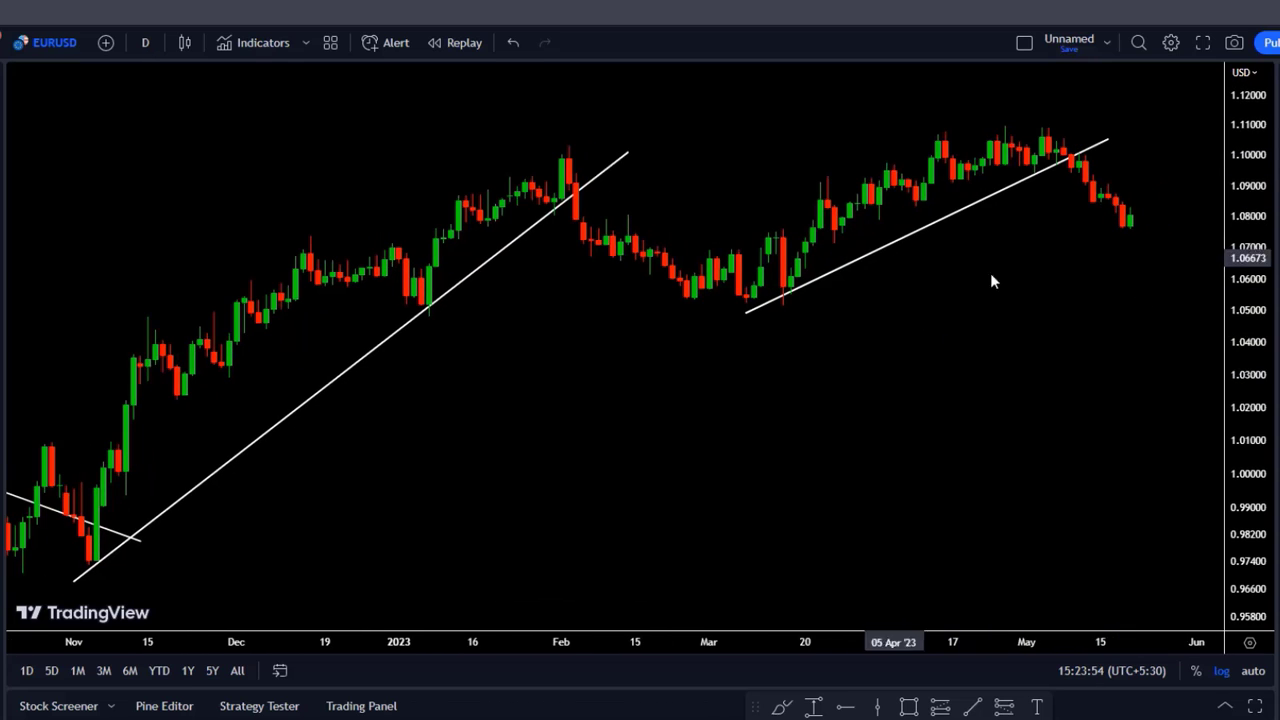
left_click(1095, 150)
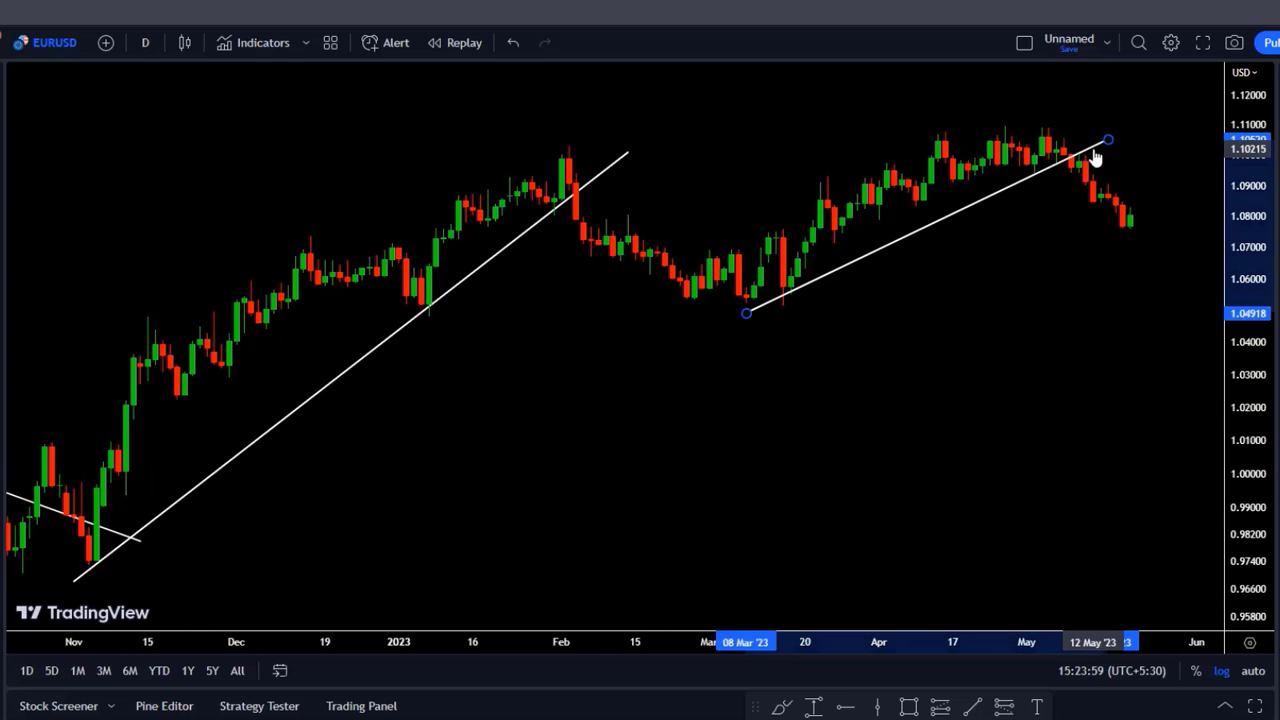
key("Delete")
scroll(1116, 357, "left", 2)
scroll(1116, 357, "left", 10)
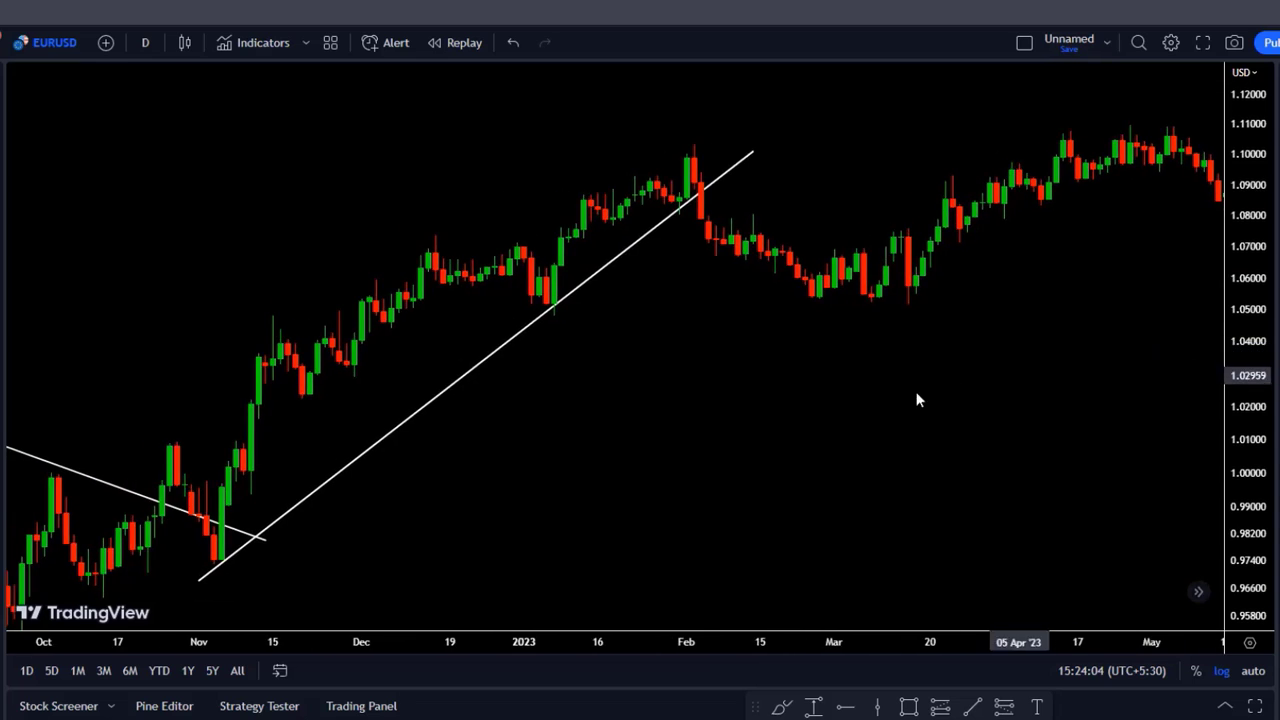
scroll(990, 422, "left", 15)
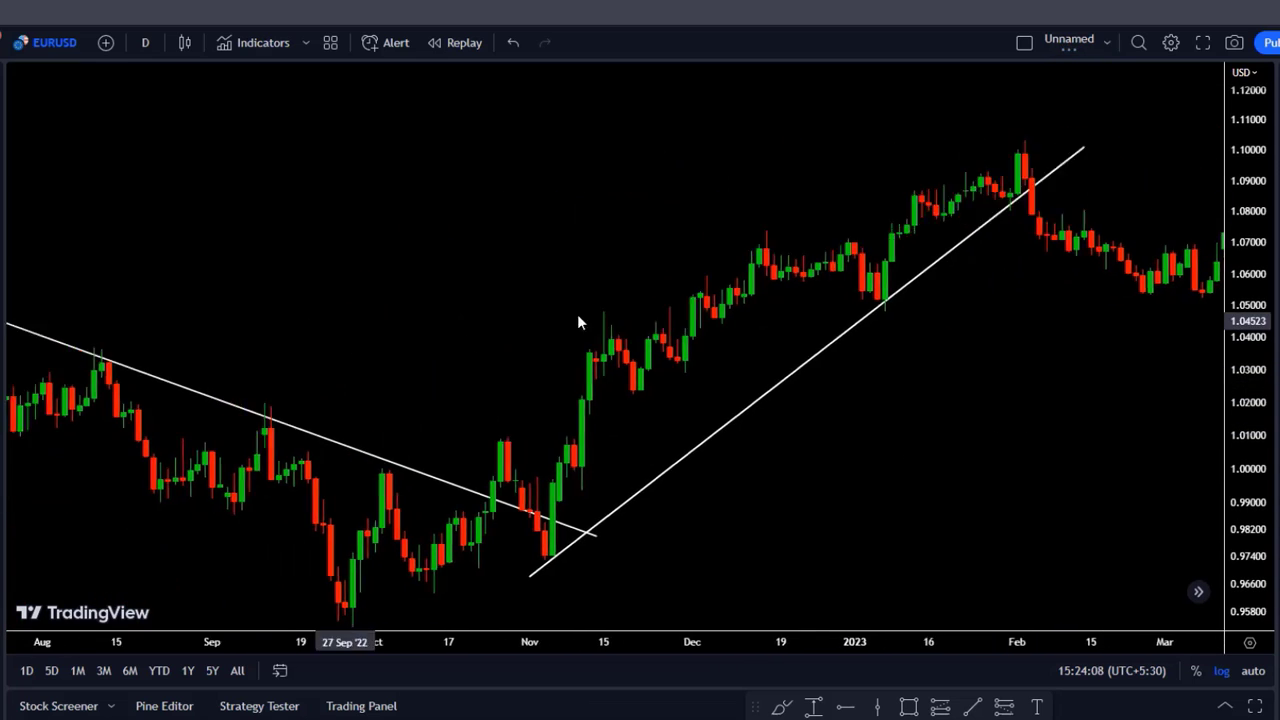
scroll(230, 486, "left", 8)
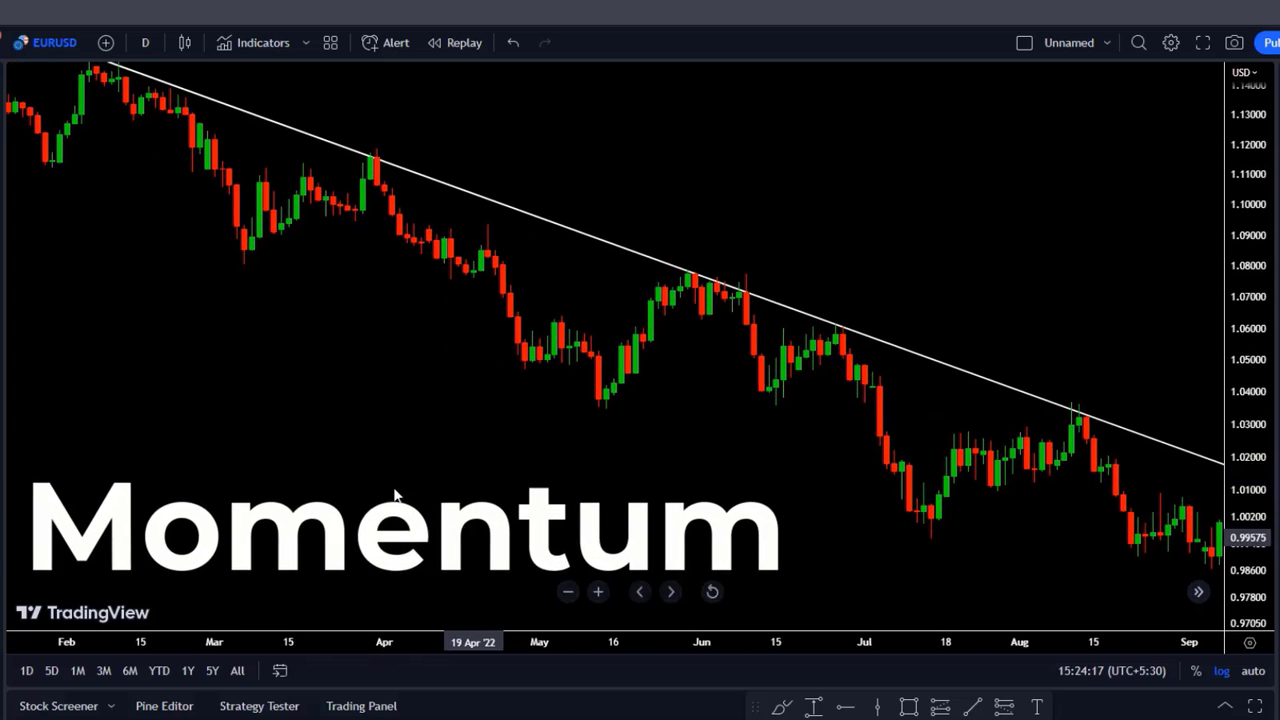
scroll(221, 446, "left", 2)
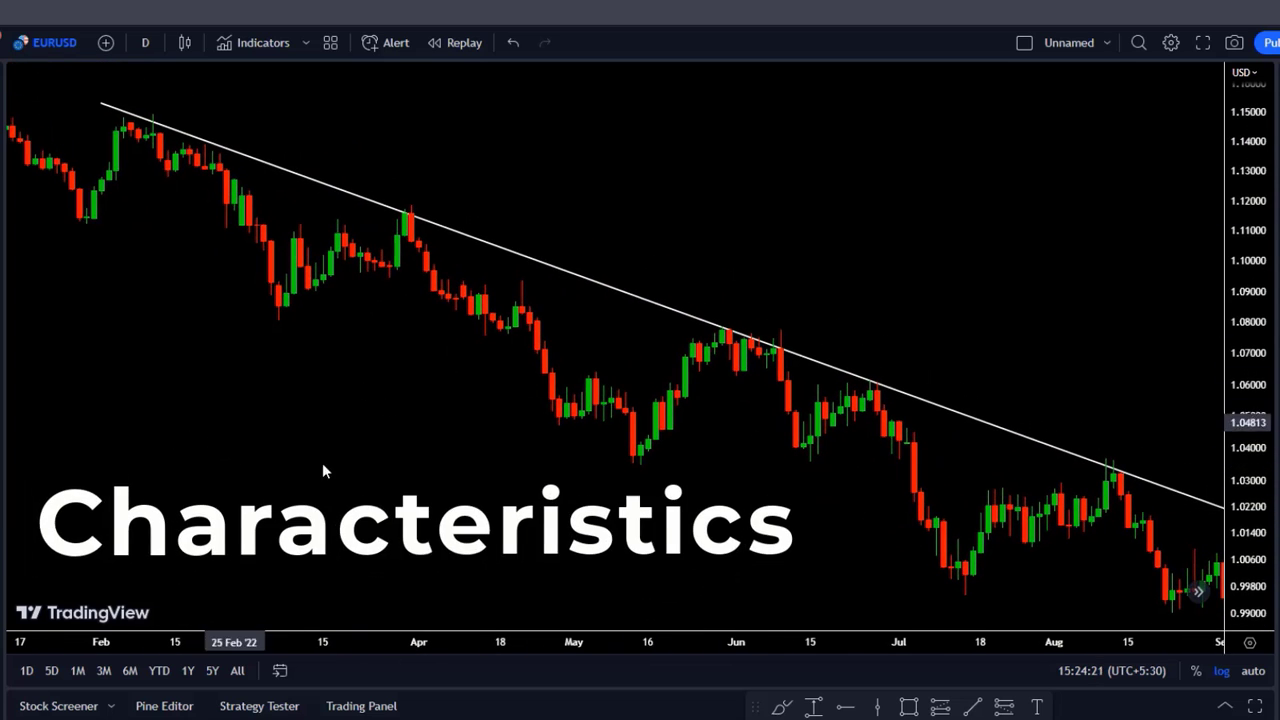
scroll(322, 462, "left", 4)
scroll(152, 421, "right", 8)
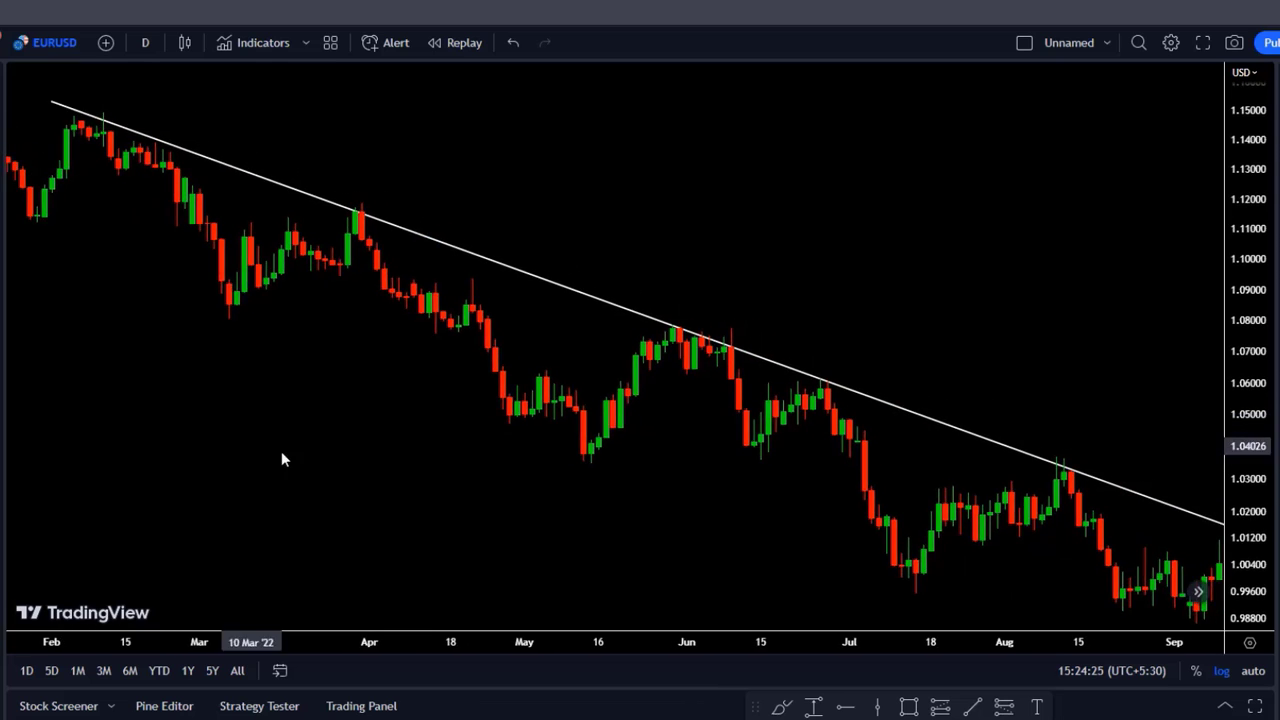
scroll(107, 443, "right", 5)
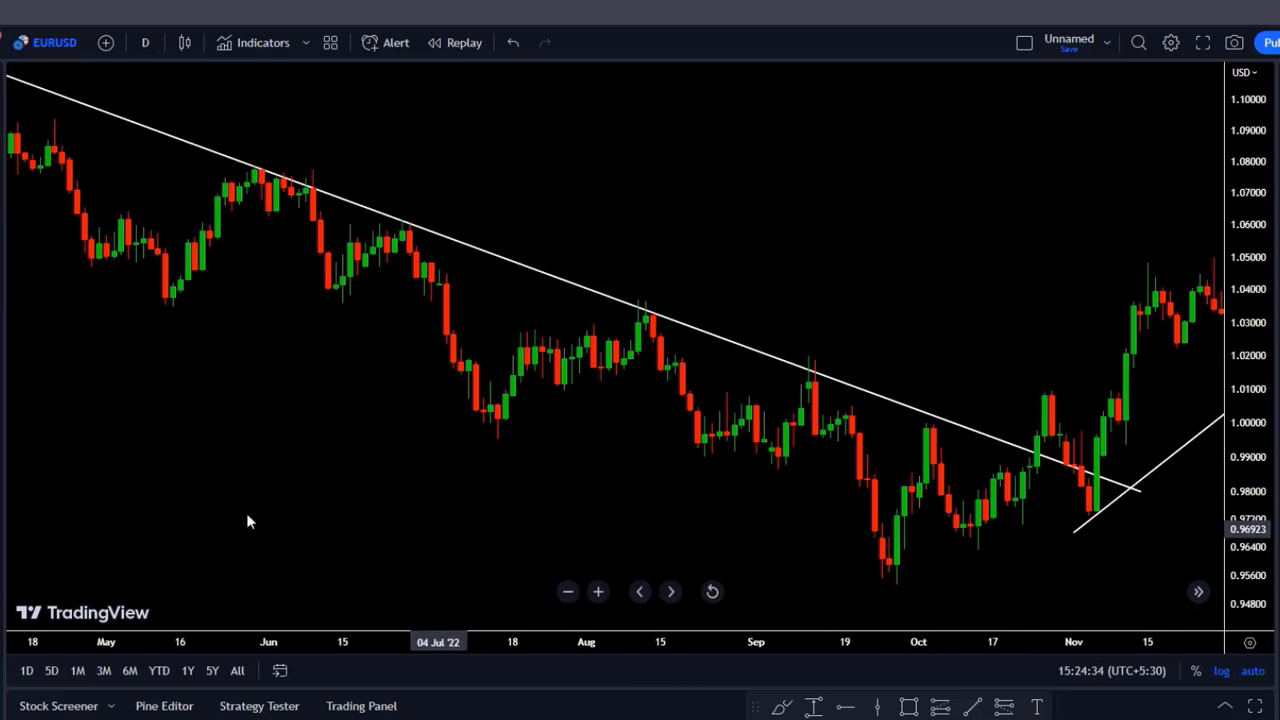
scroll(166, 523, "right", 12)
scroll(161, 542, "right", 8)
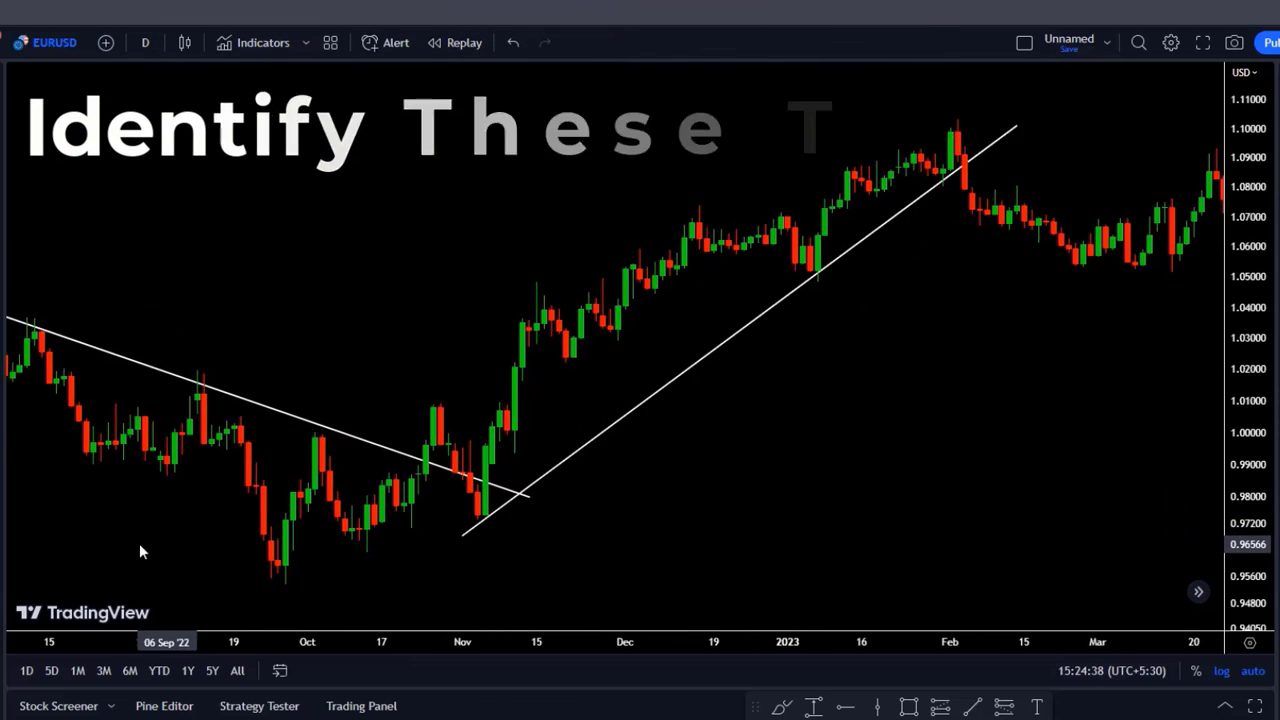
scroll(543, 484, "right", 3)
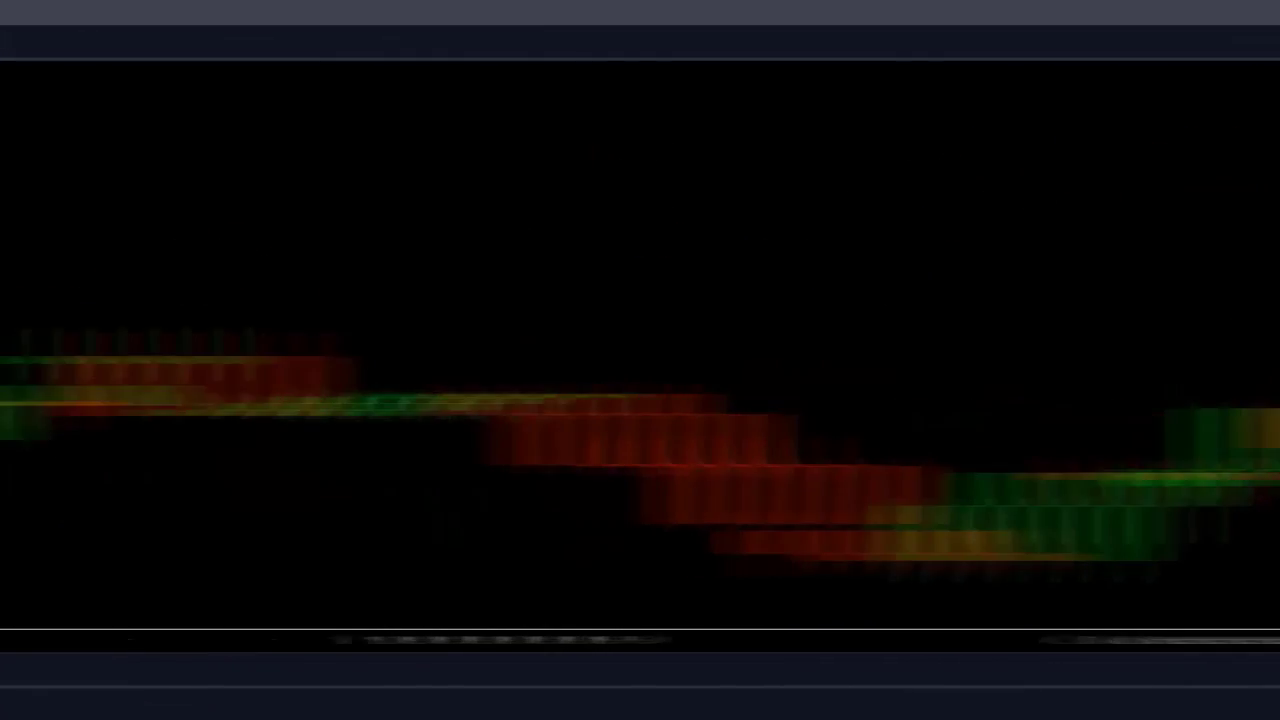
Search 'double zig' and add the Double Zig Zag with HHLL indicator to the chart
scroll(297, 466, "left", 5)
left_click(254, 41)
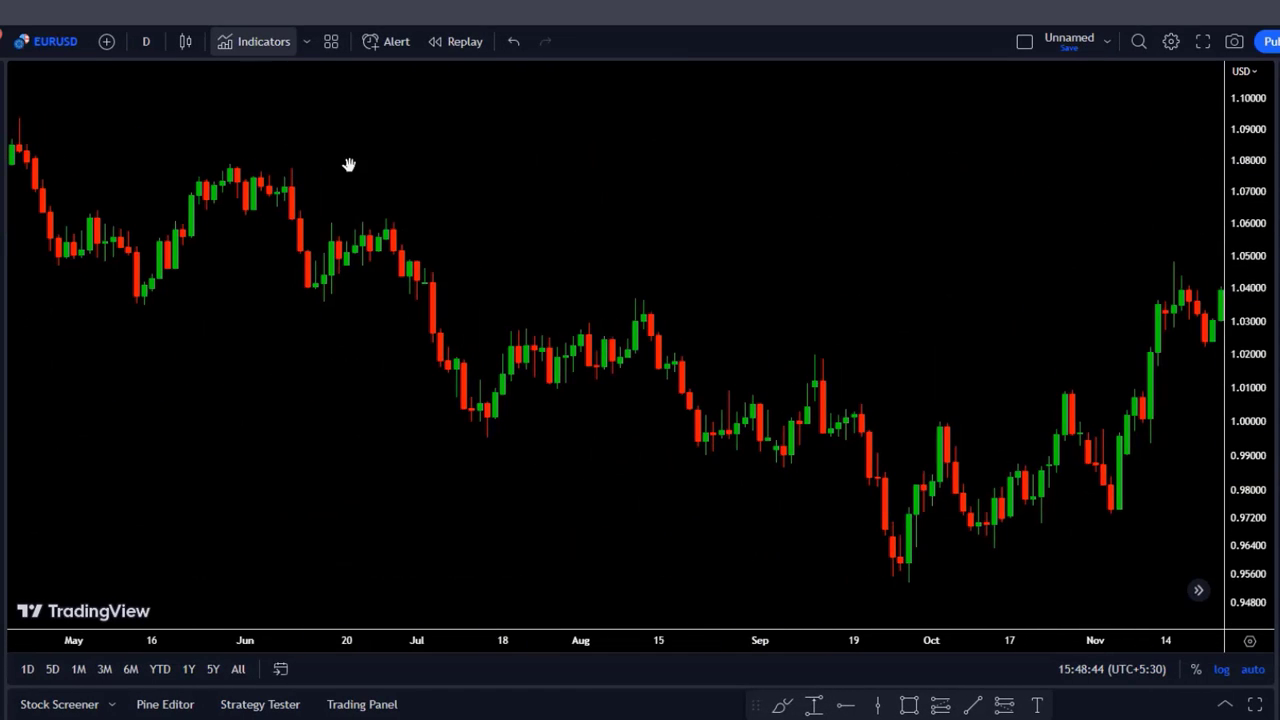
type("double zig")
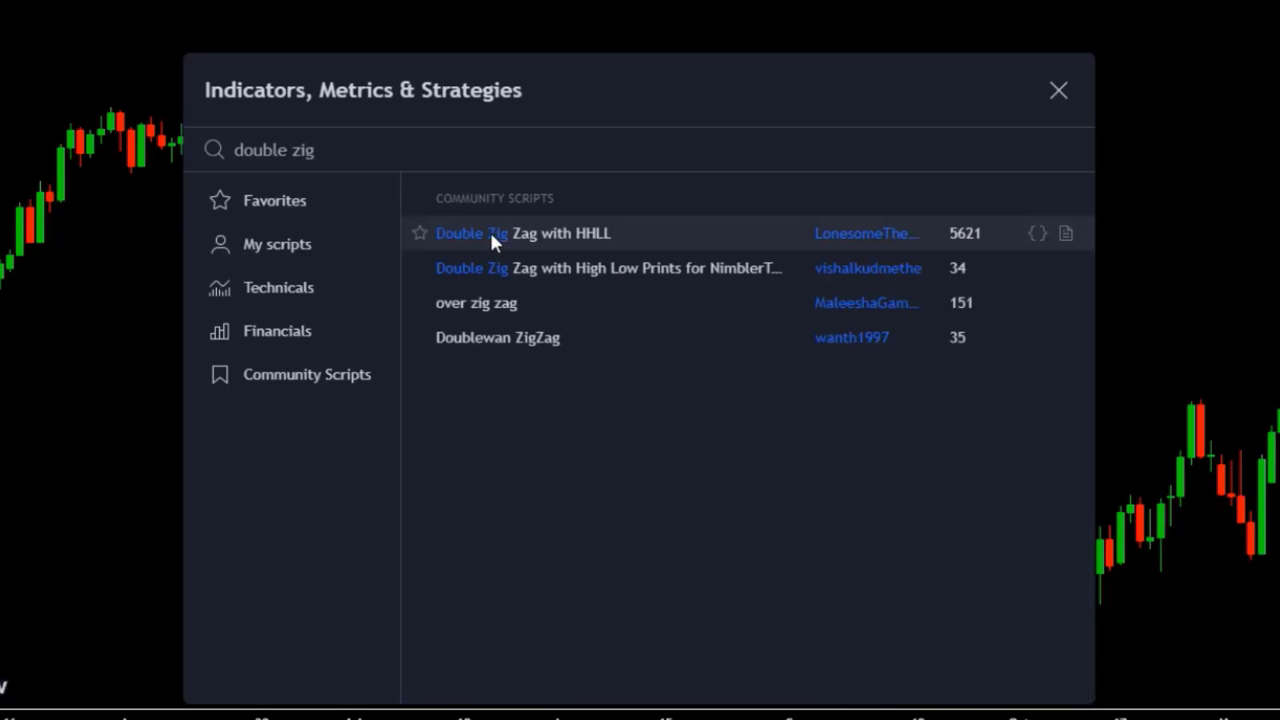
left_click(628, 233)
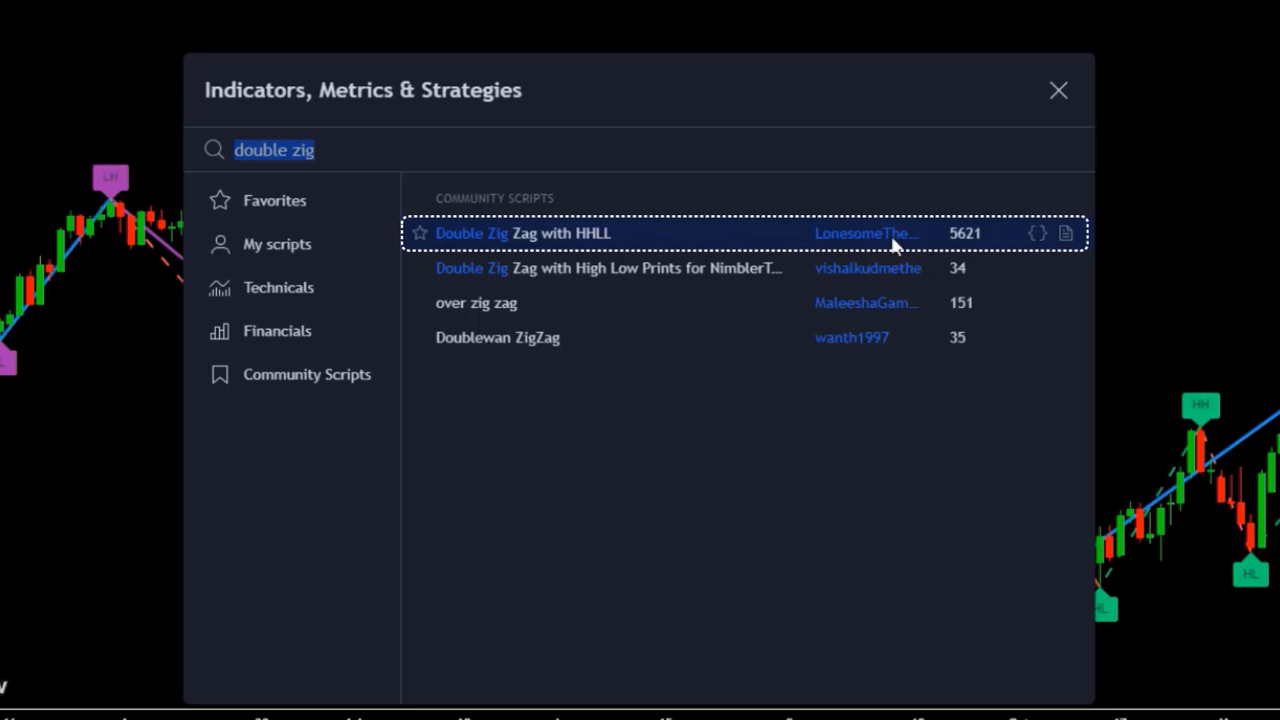
left_click(1059, 91)
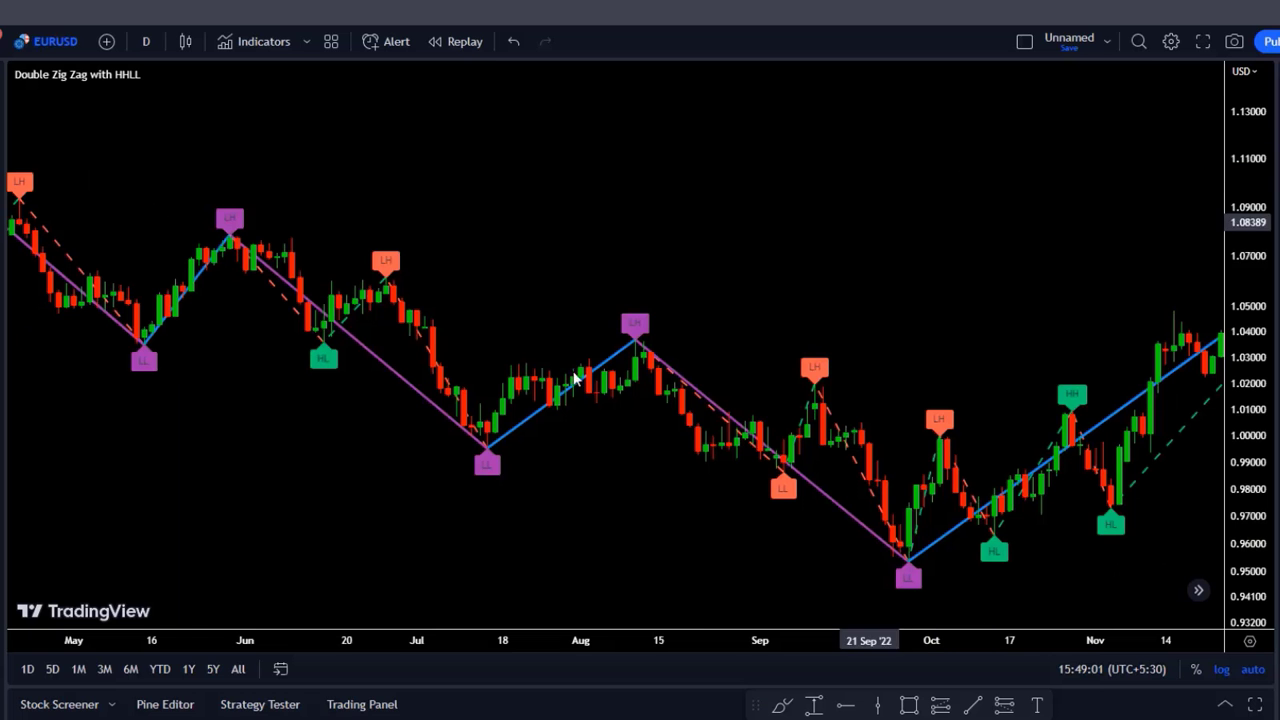
left_click_drag(372, 492, 250, 466)
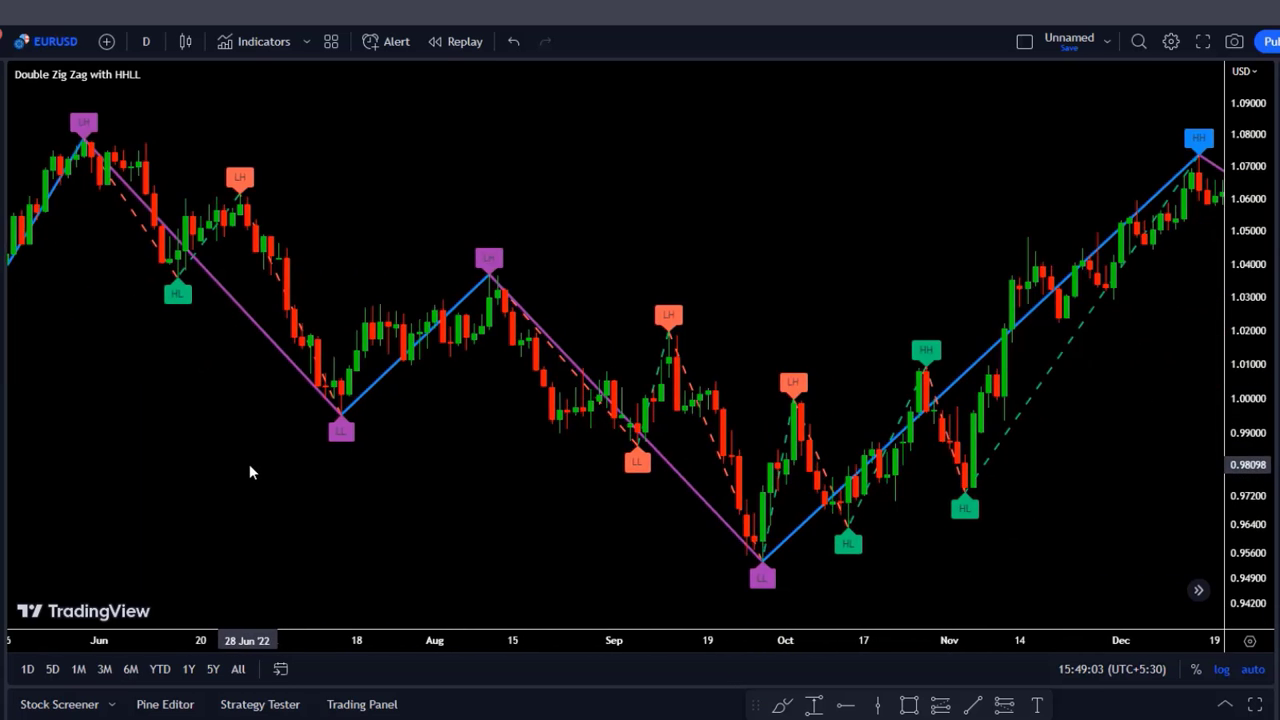
scroll(391, 534, "right", 5)
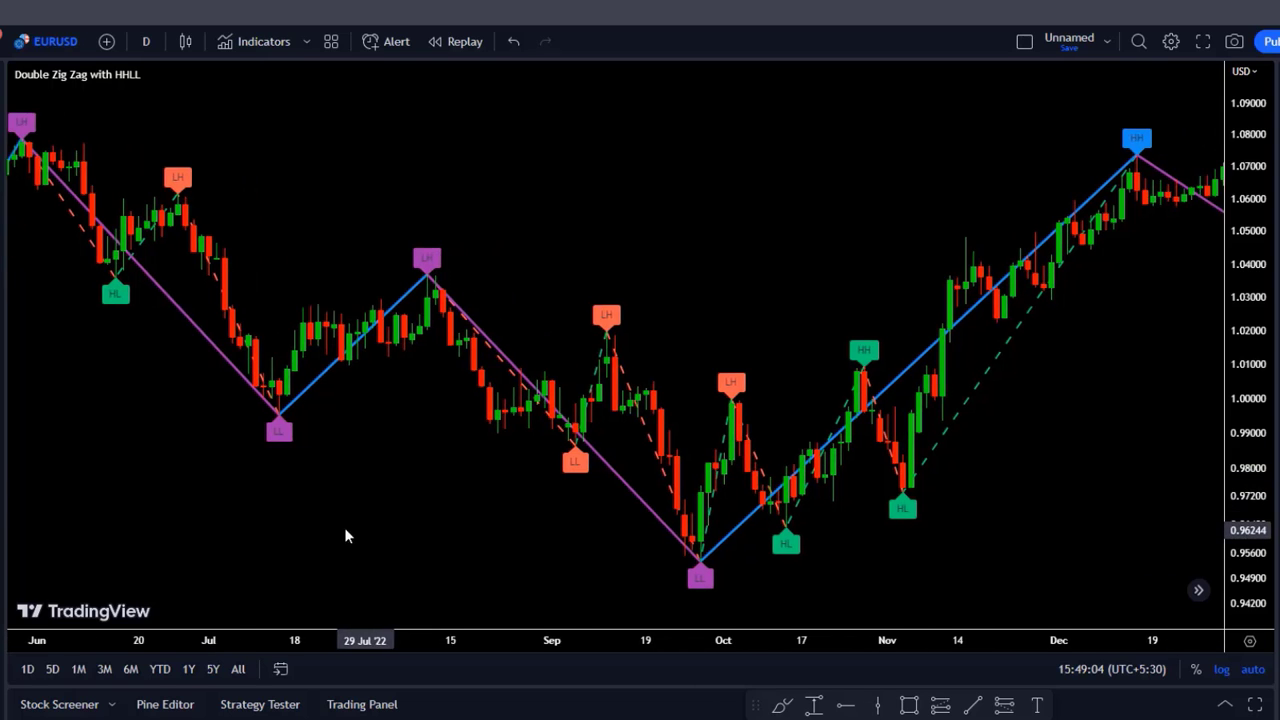
scroll(222, 512, "right", 8)
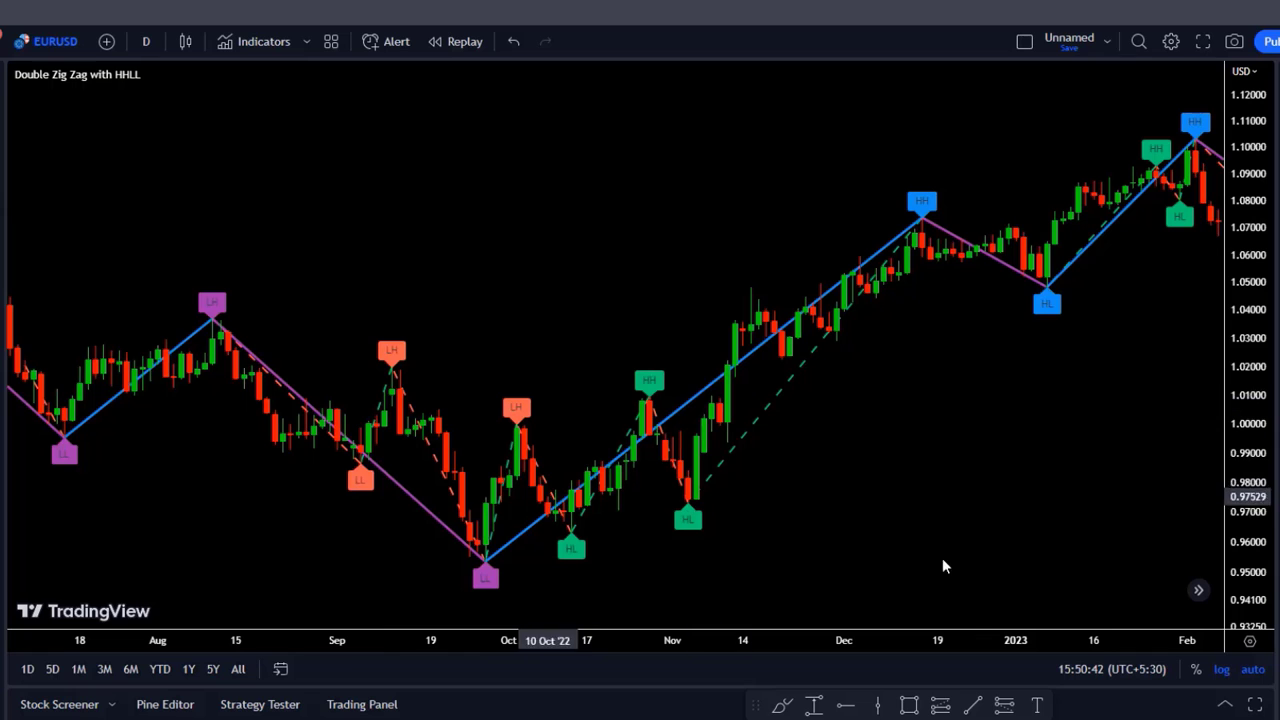
left_click_drag(392, 535, 991, 551)
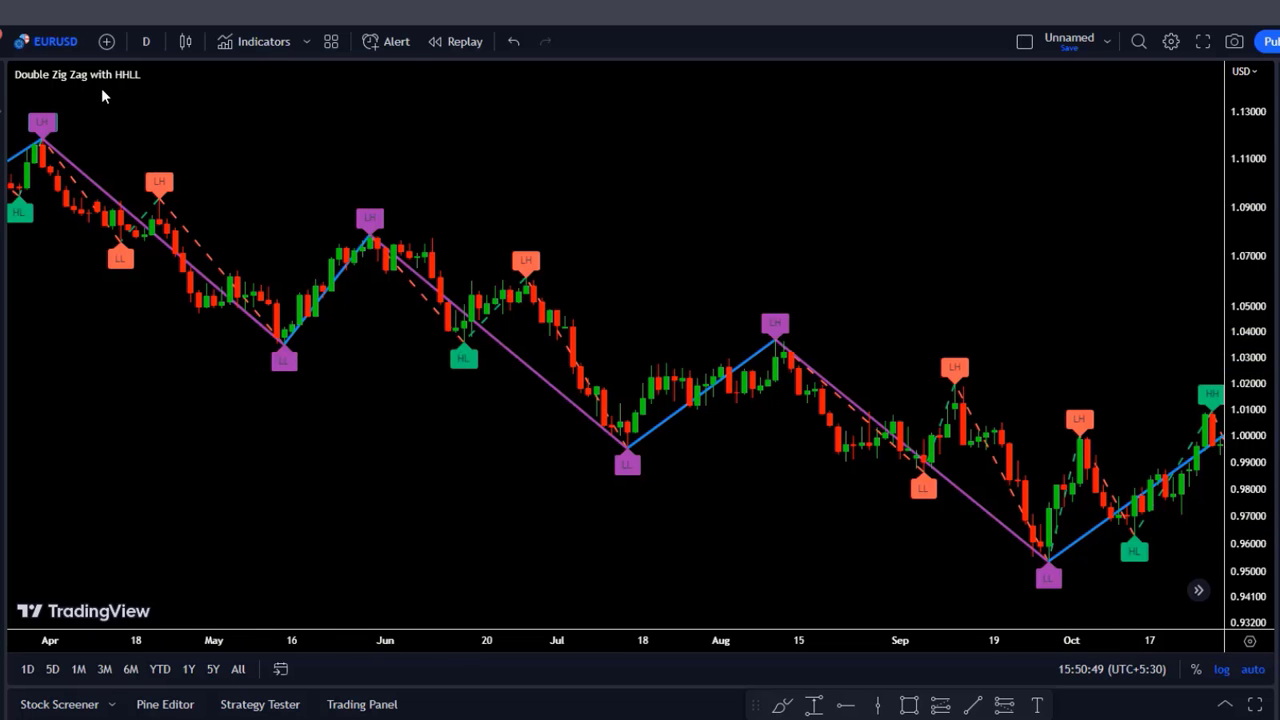
mouse_move(168, 79)
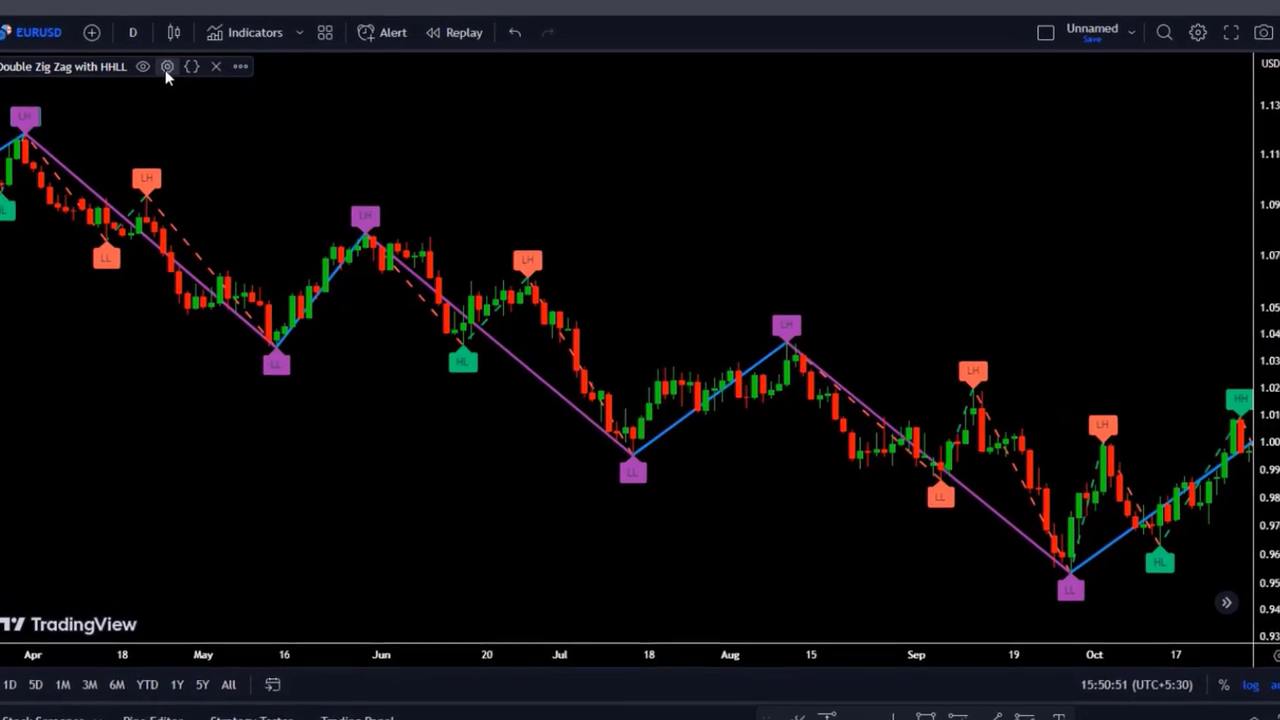
Set Show Zig Zags to Show None and keep Show HHLL at Show Both
left_click(179, 74)
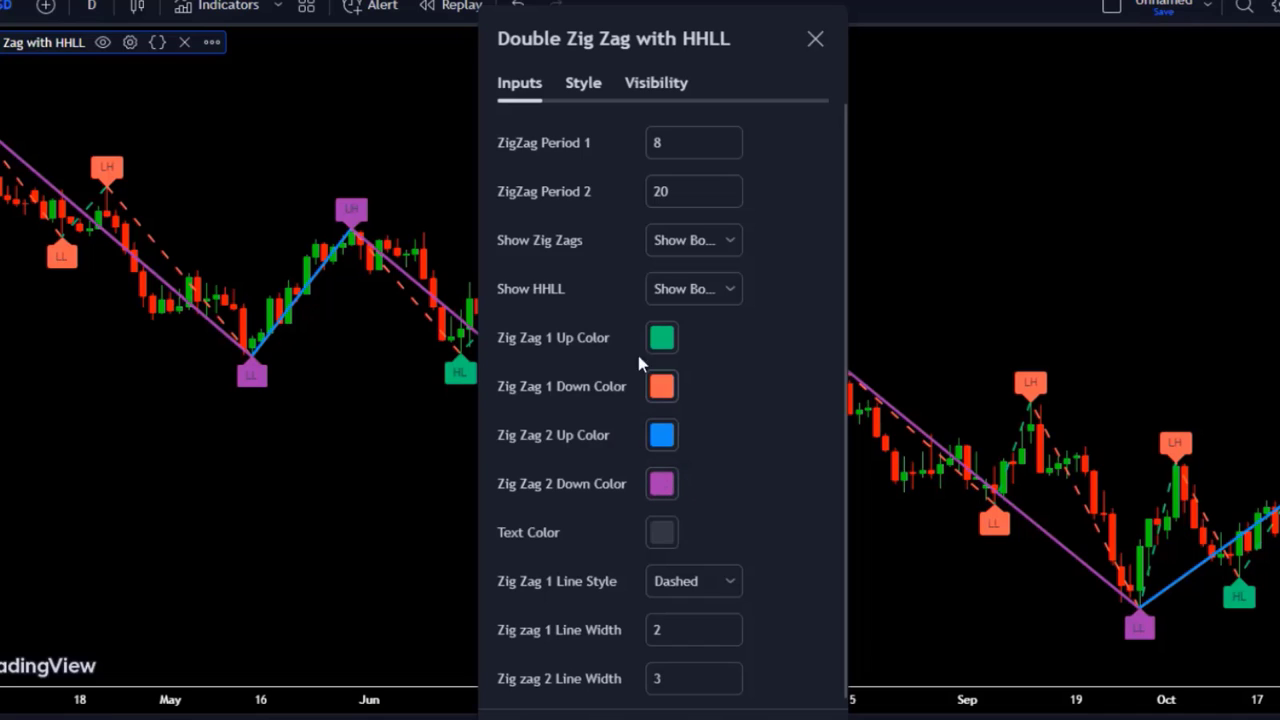
left_click(731, 243)
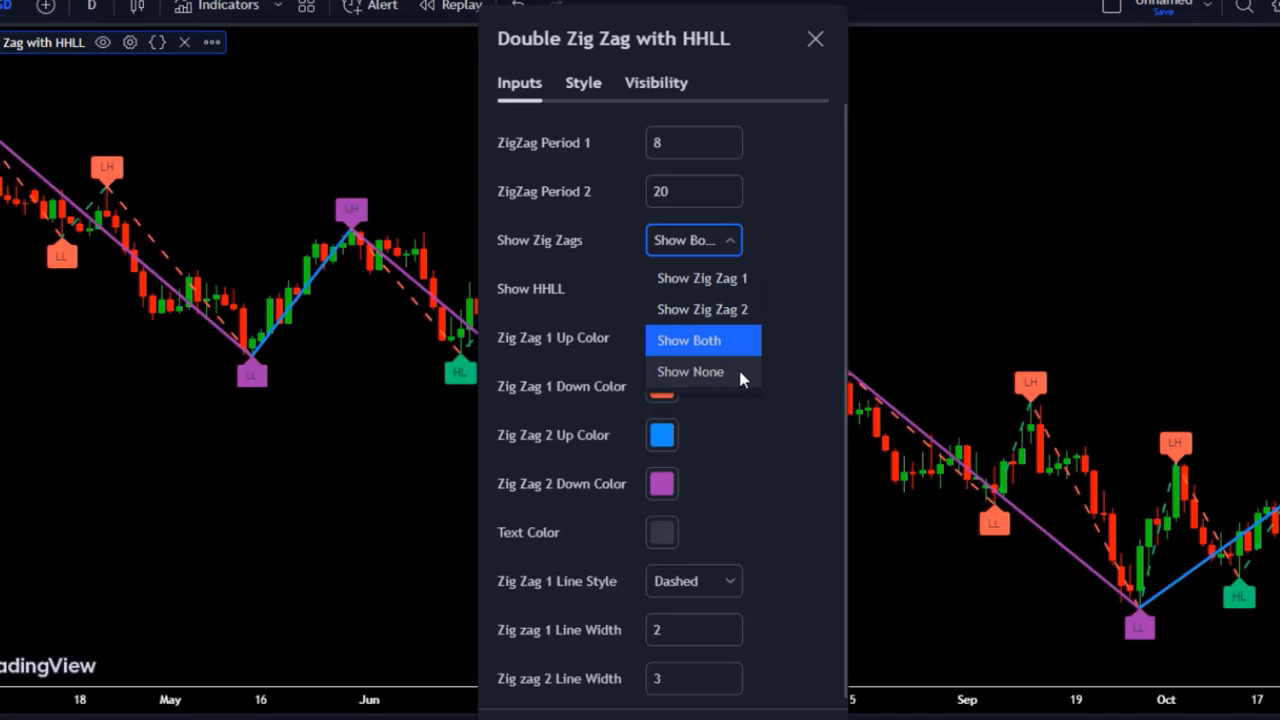
left_click(687, 374)
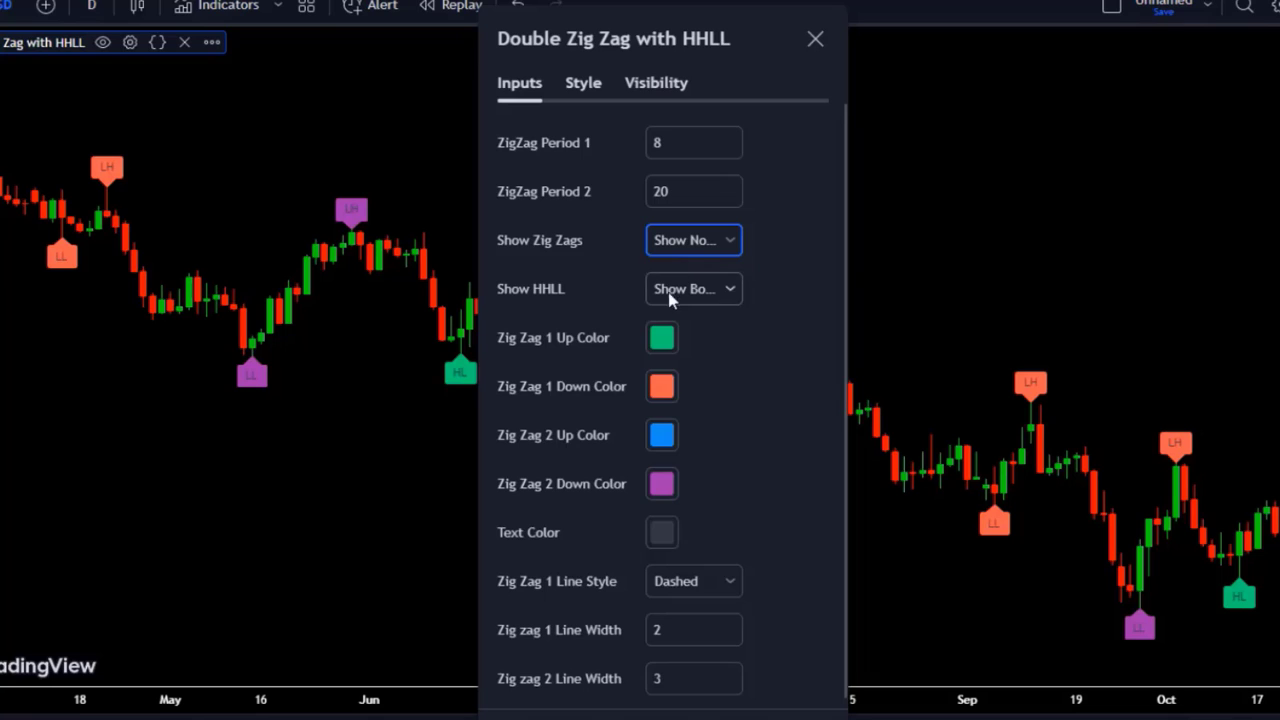
left_click(726, 292)
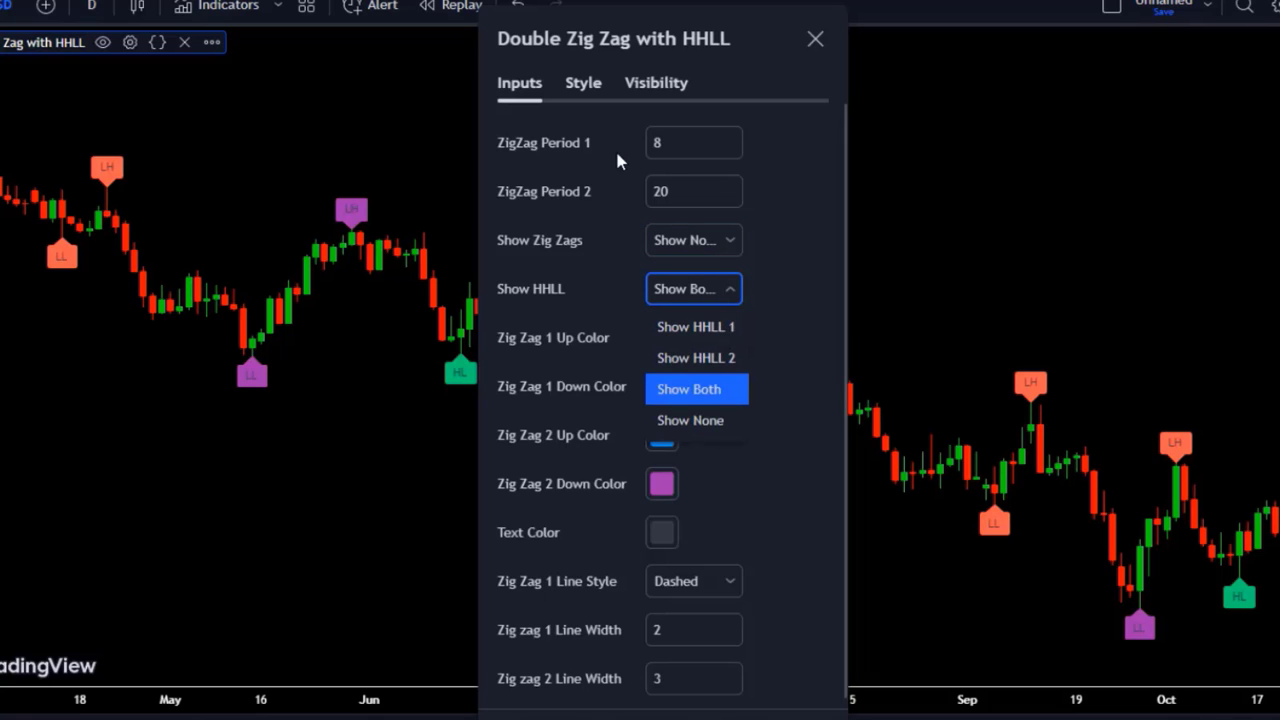
left_click(697, 396)
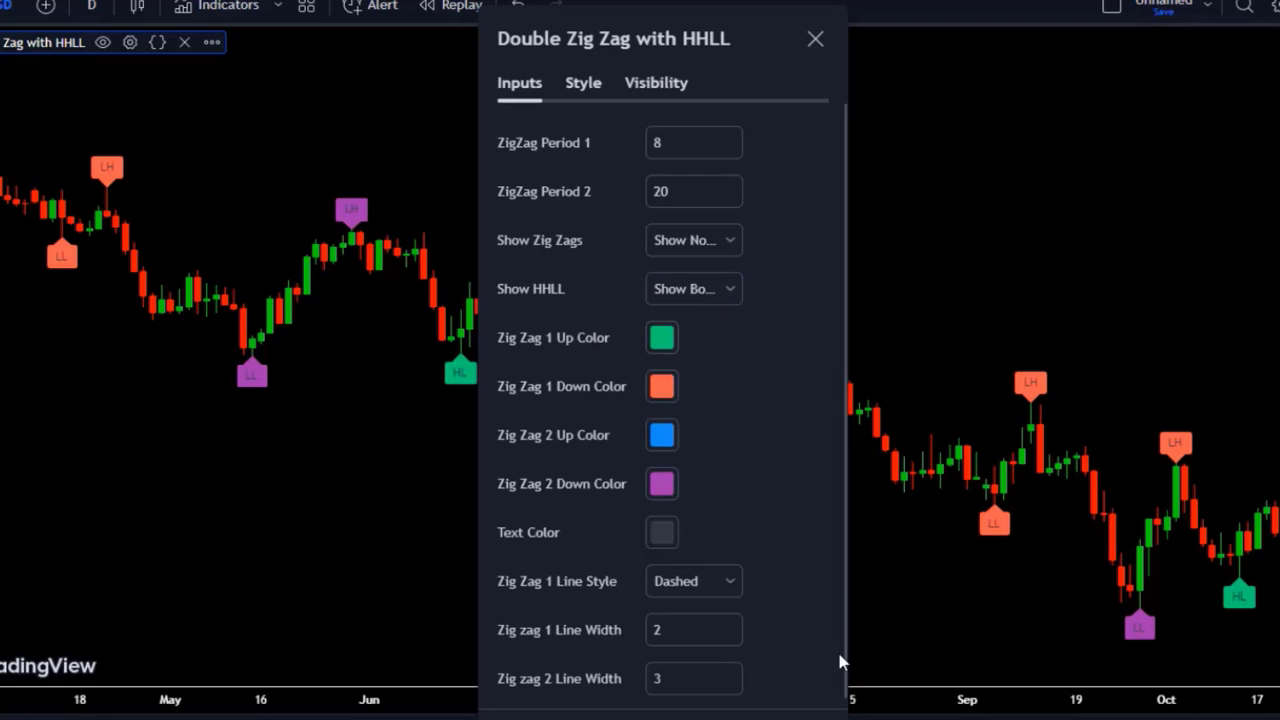
left_click(800, 715)
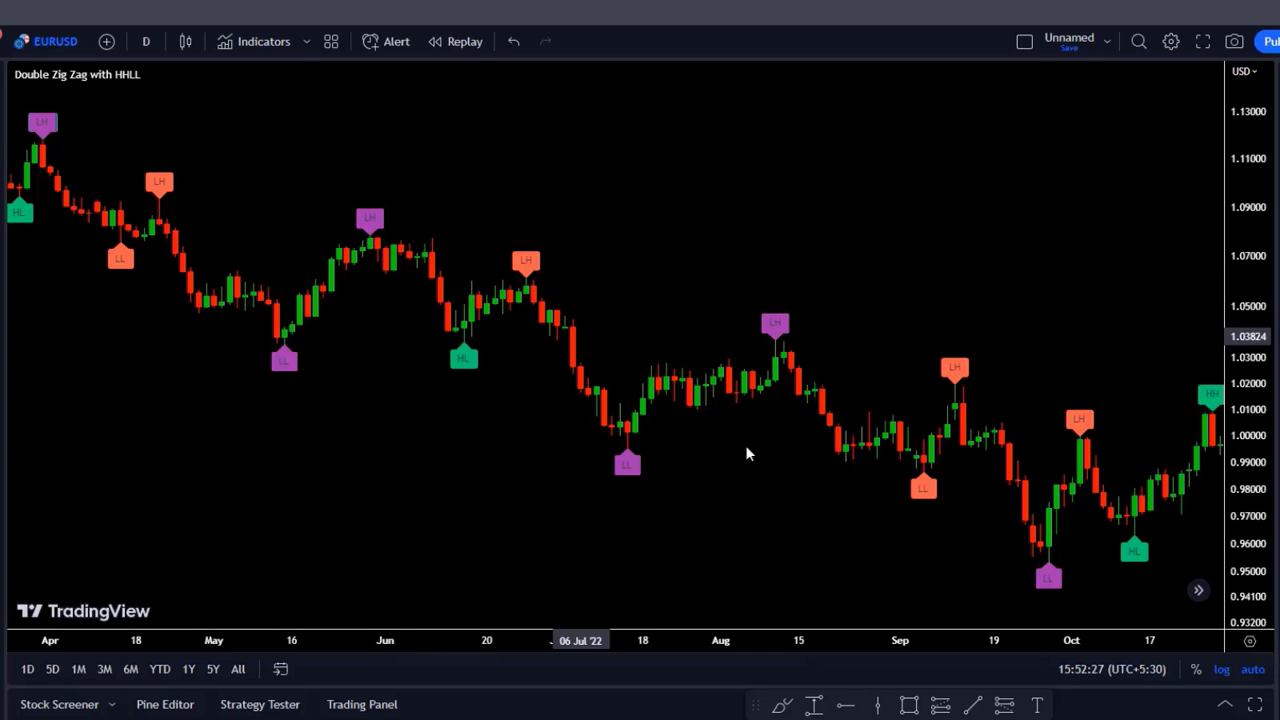
left_click_drag(747, 454, 360, 529)
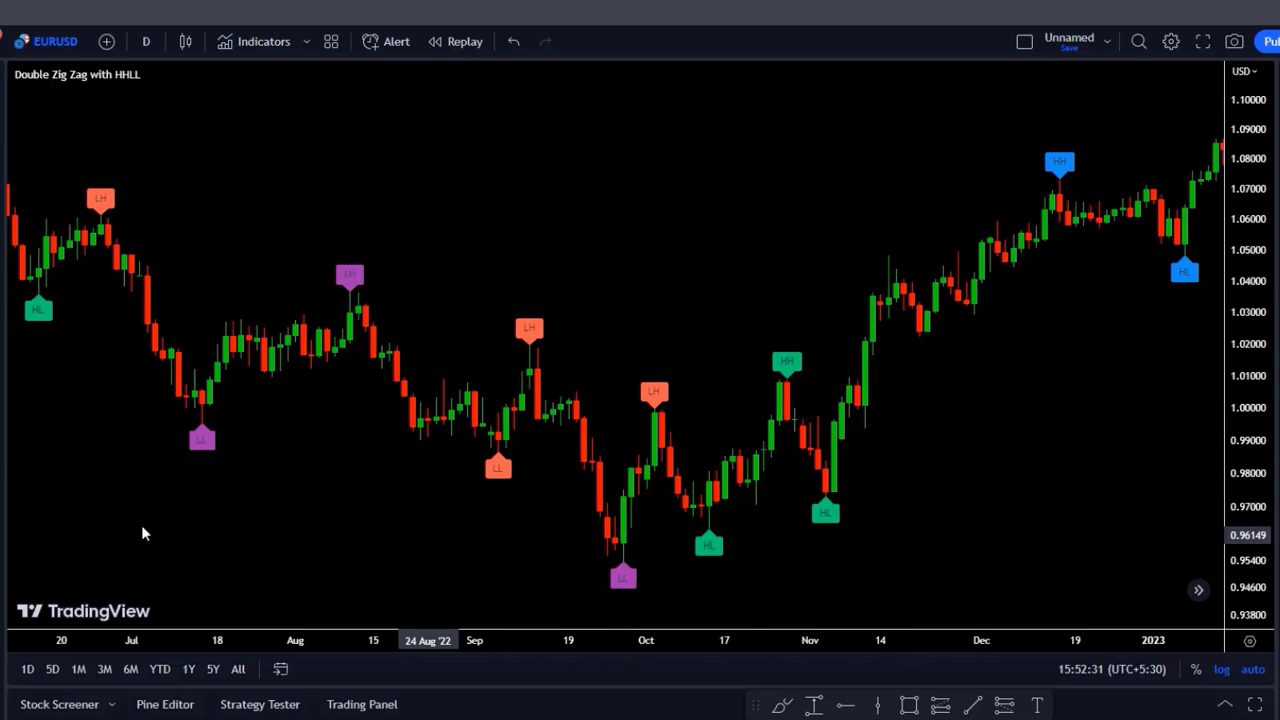
left_click_drag(141, 533, 49, 523)
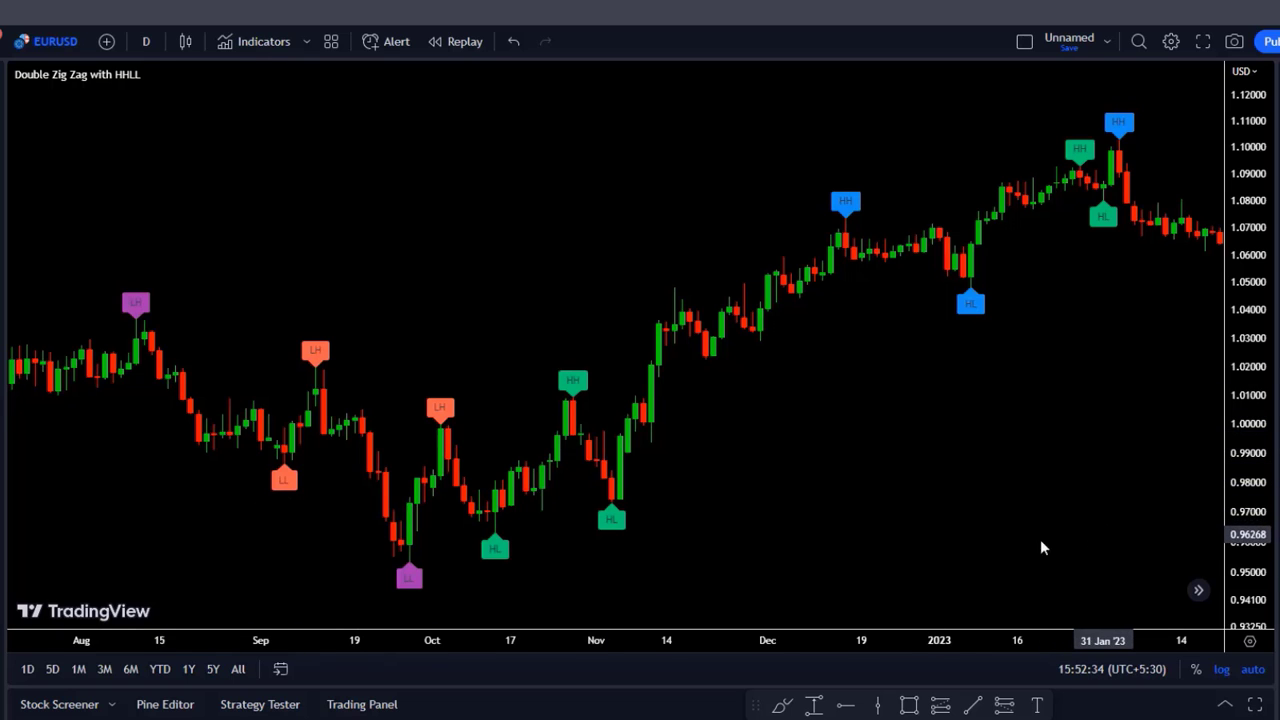
left_click_drag(1040, 547, 763, 544)
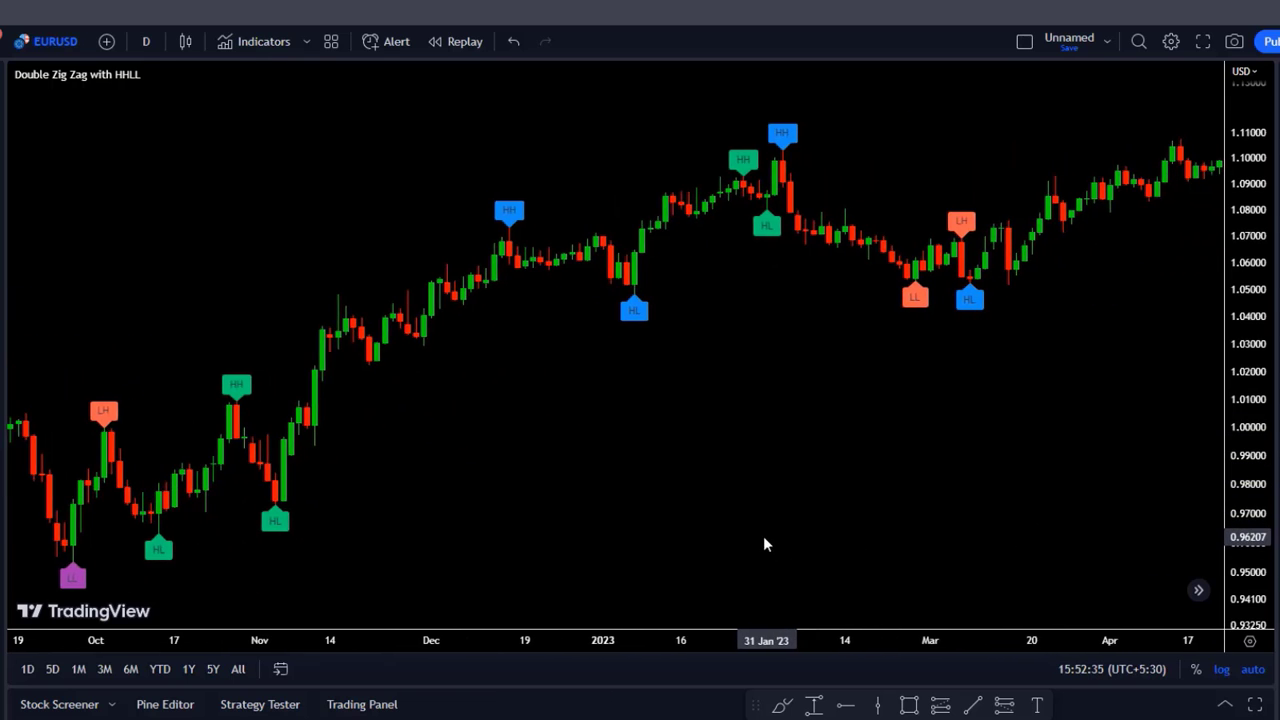
scroll(913, 534, "down", 3)
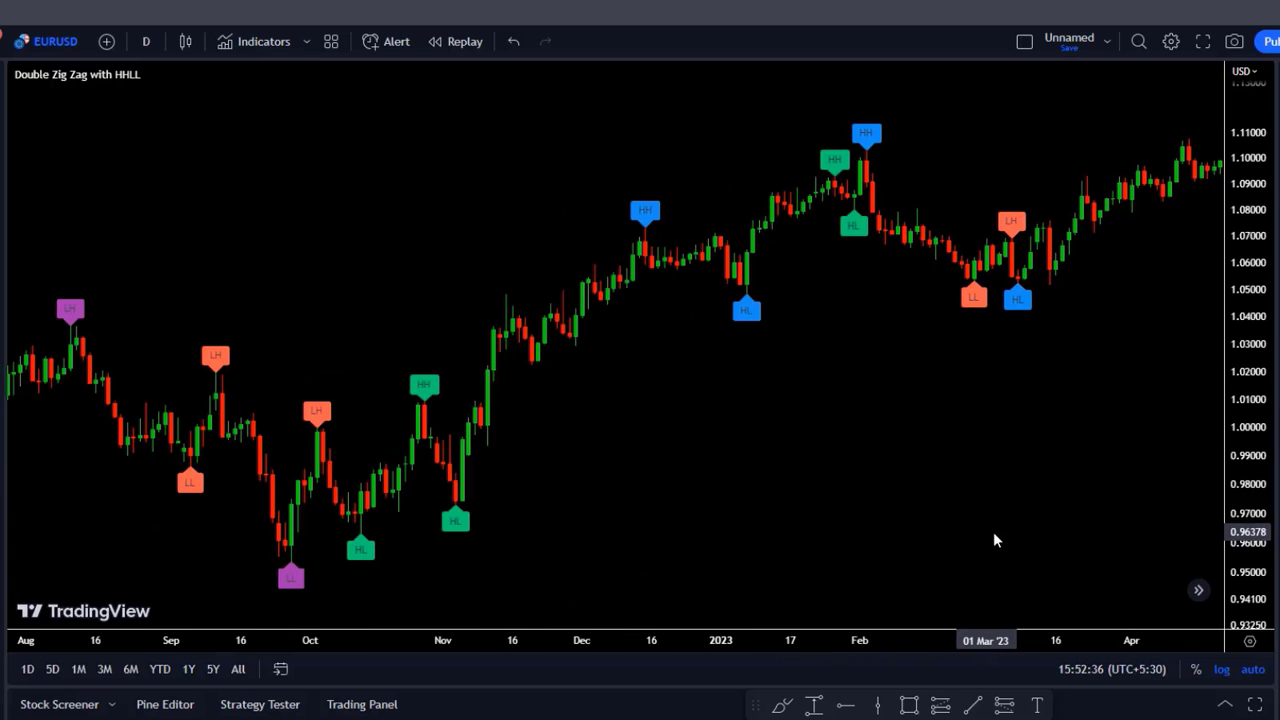
left_click_drag(920, 543, 578, 540)
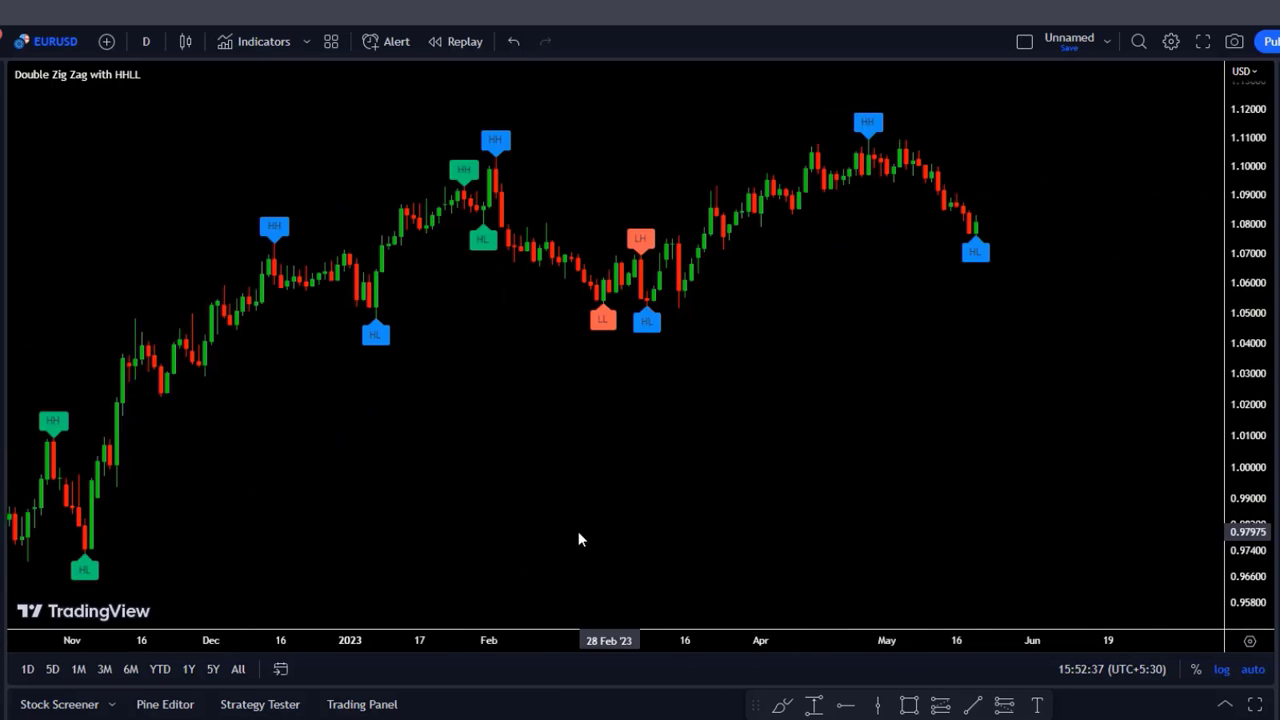
left_click_drag(806, 541, 889, 540)
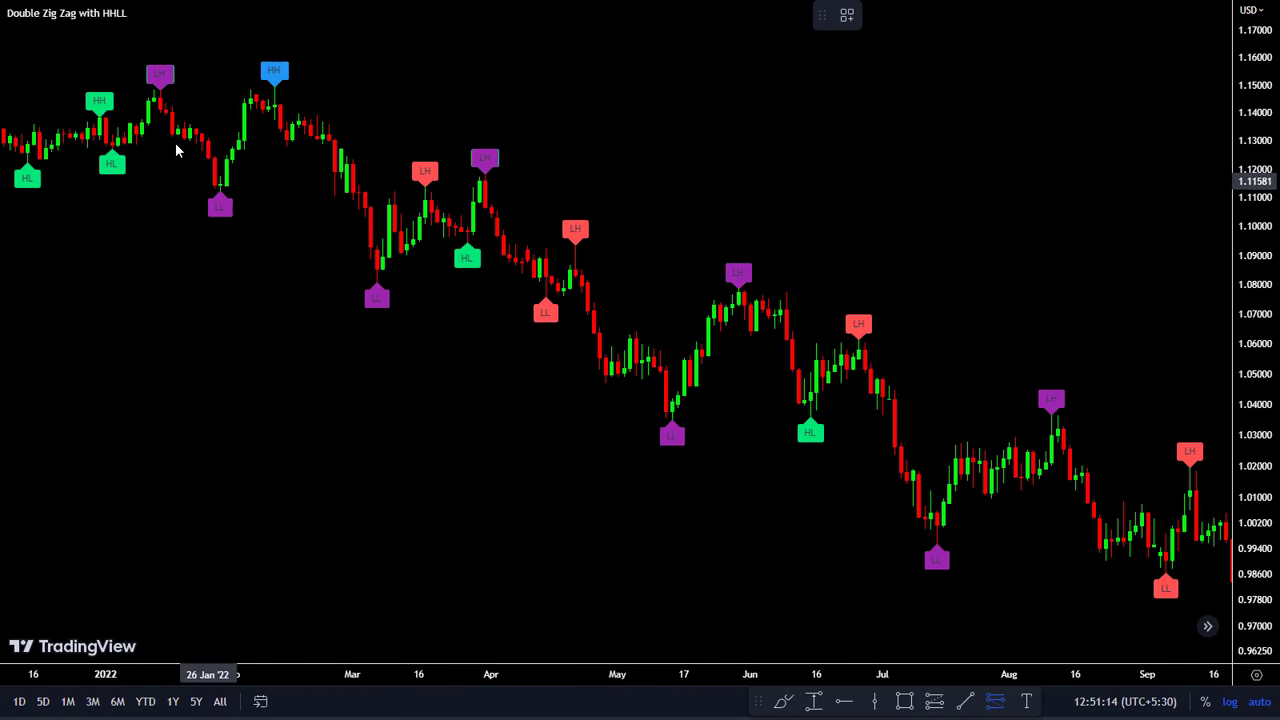
Add a short position at the late-March swing high, targeting the May low
left_click(485, 205)
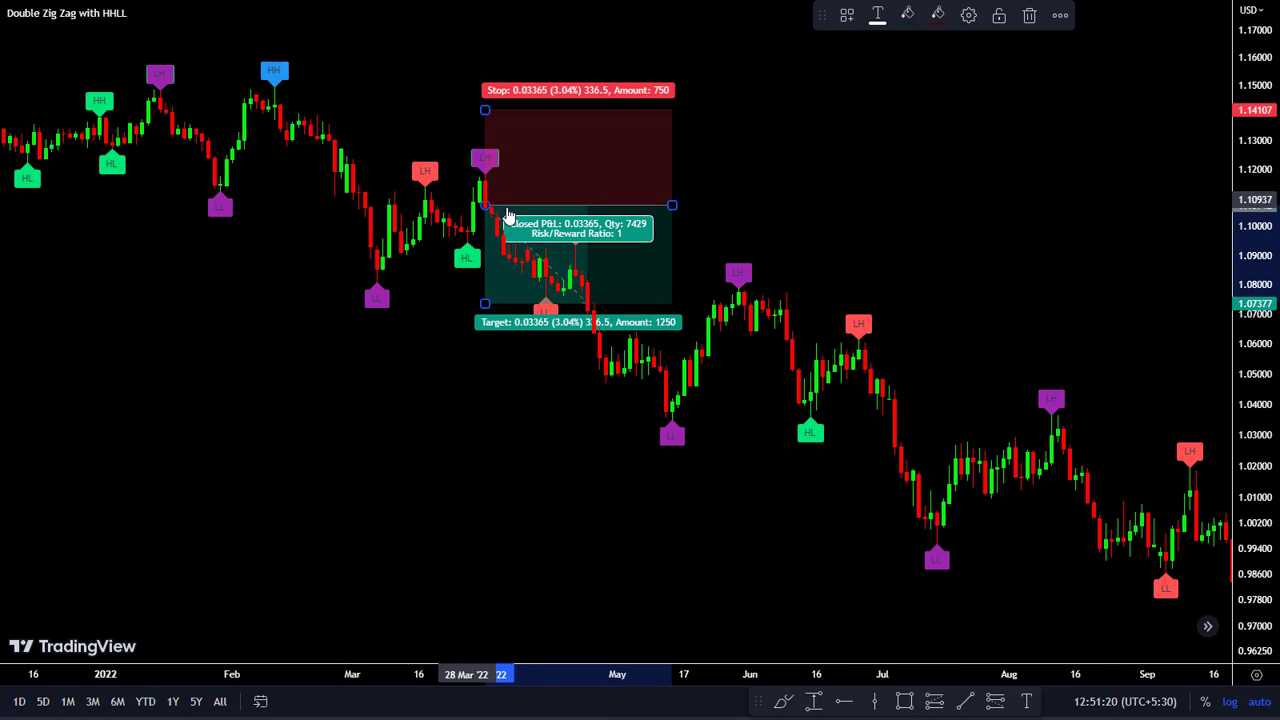
left_click_drag(486, 109, 485, 146)
left_click_drag(485, 303, 591, 412)
left_click_drag(672, 205, 665, 205)
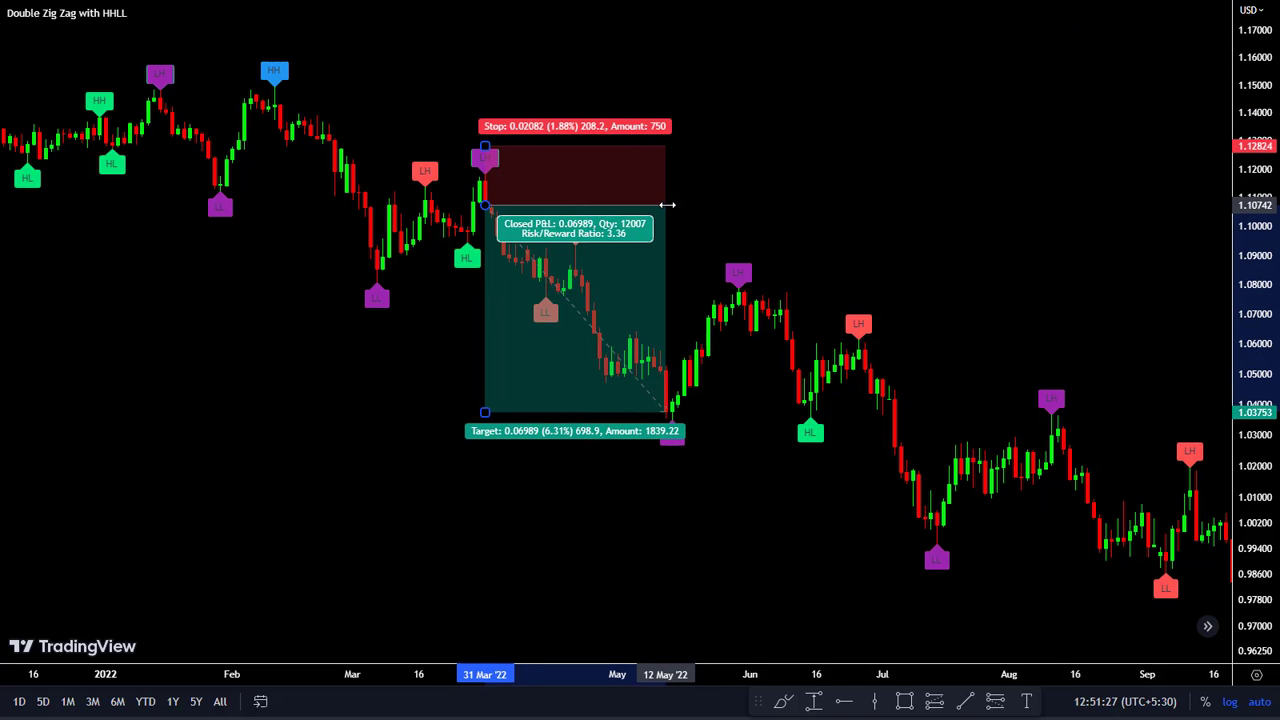
Add a short position at the June swing high, targeting the July low
left_click_drag(725, 551, 583, 551)
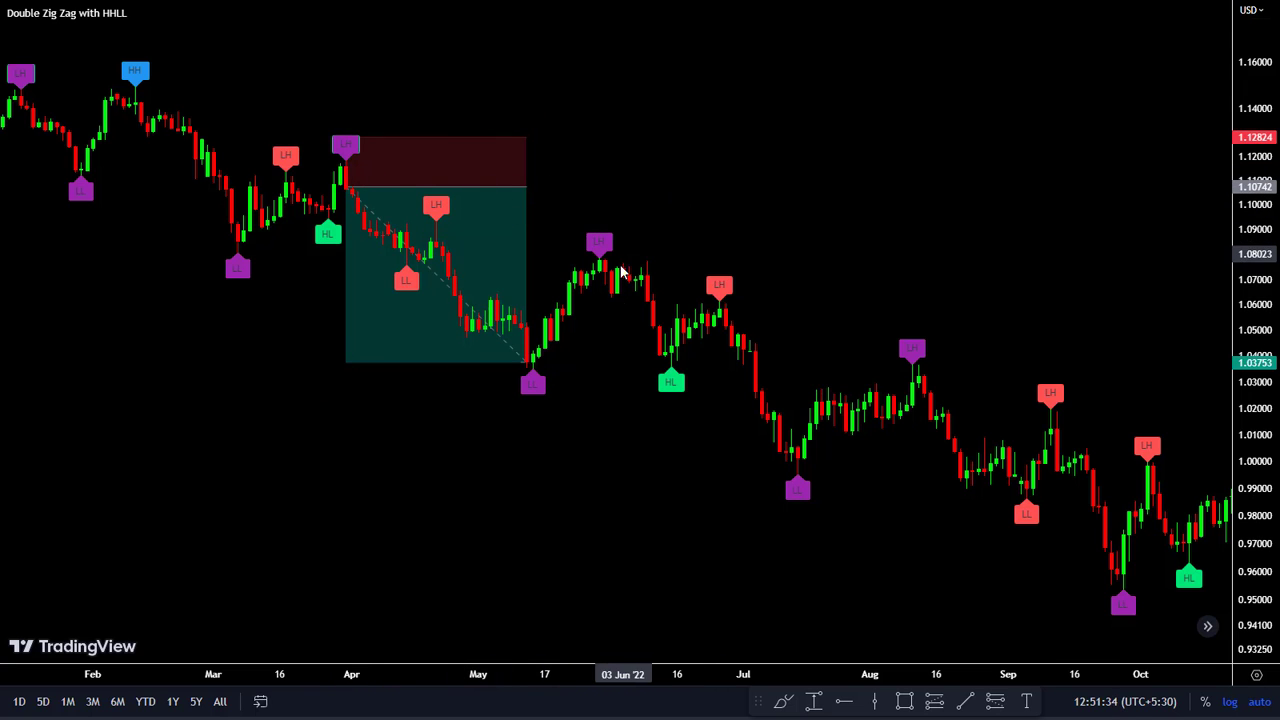
left_click(995, 701)
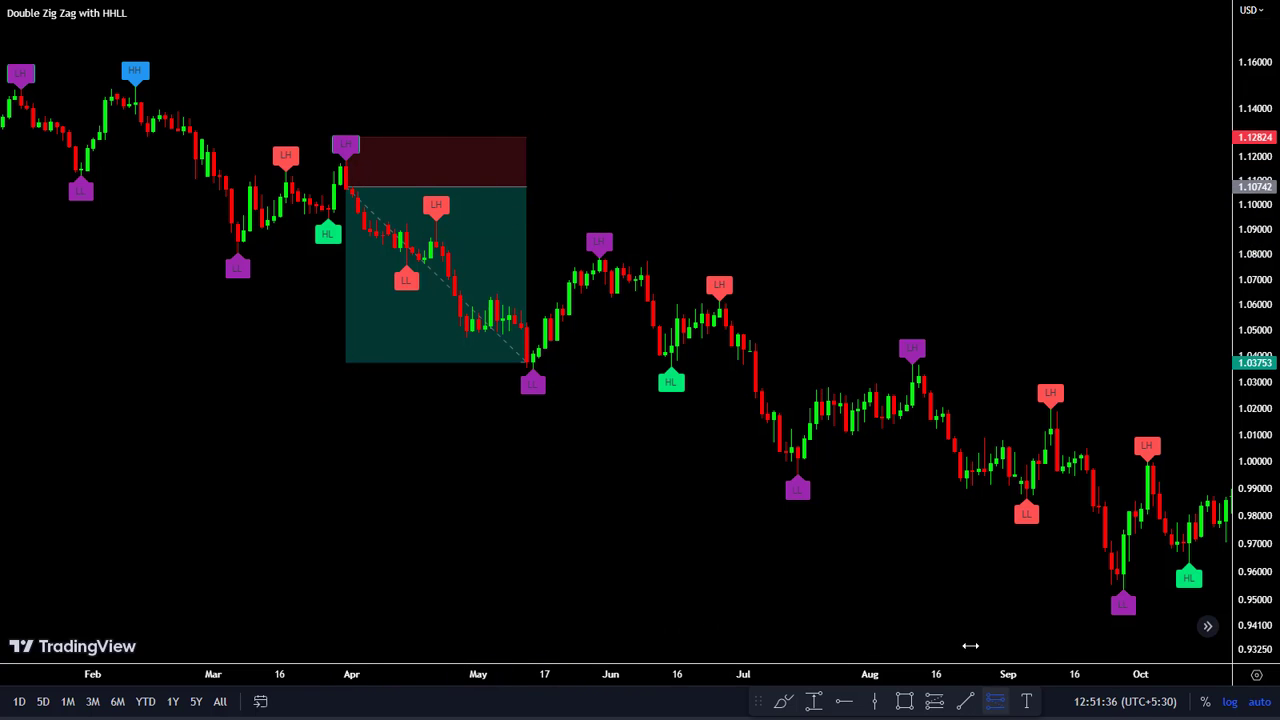
left_click(605, 272)
left_click_drag(605, 175, 605, 201)
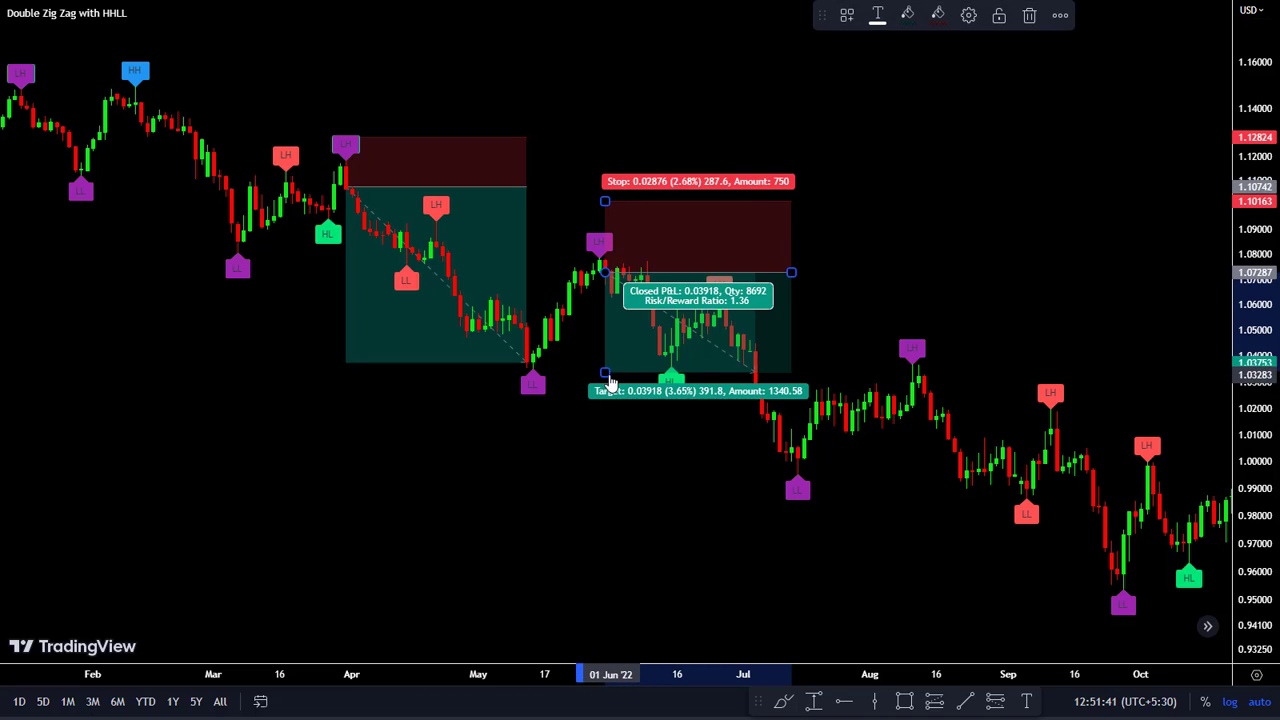
left_click_drag(671, 373, 673, 463)
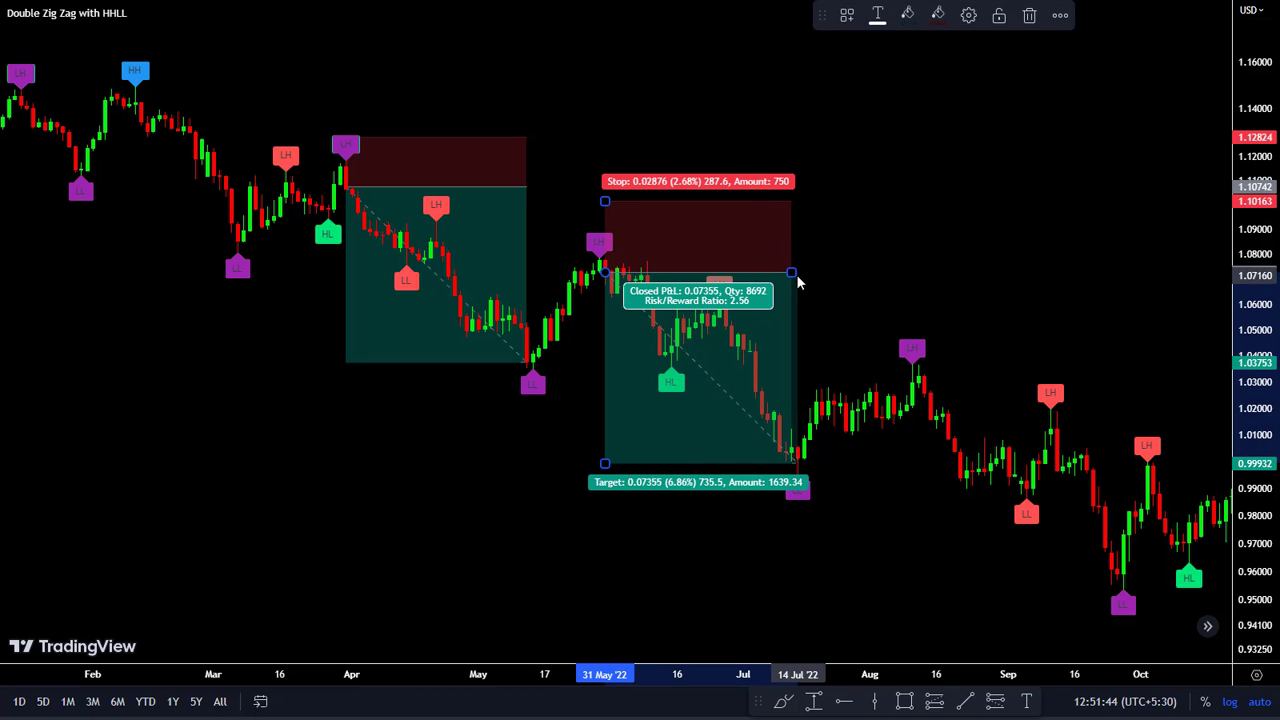
left_click_drag(791, 273, 786, 273)
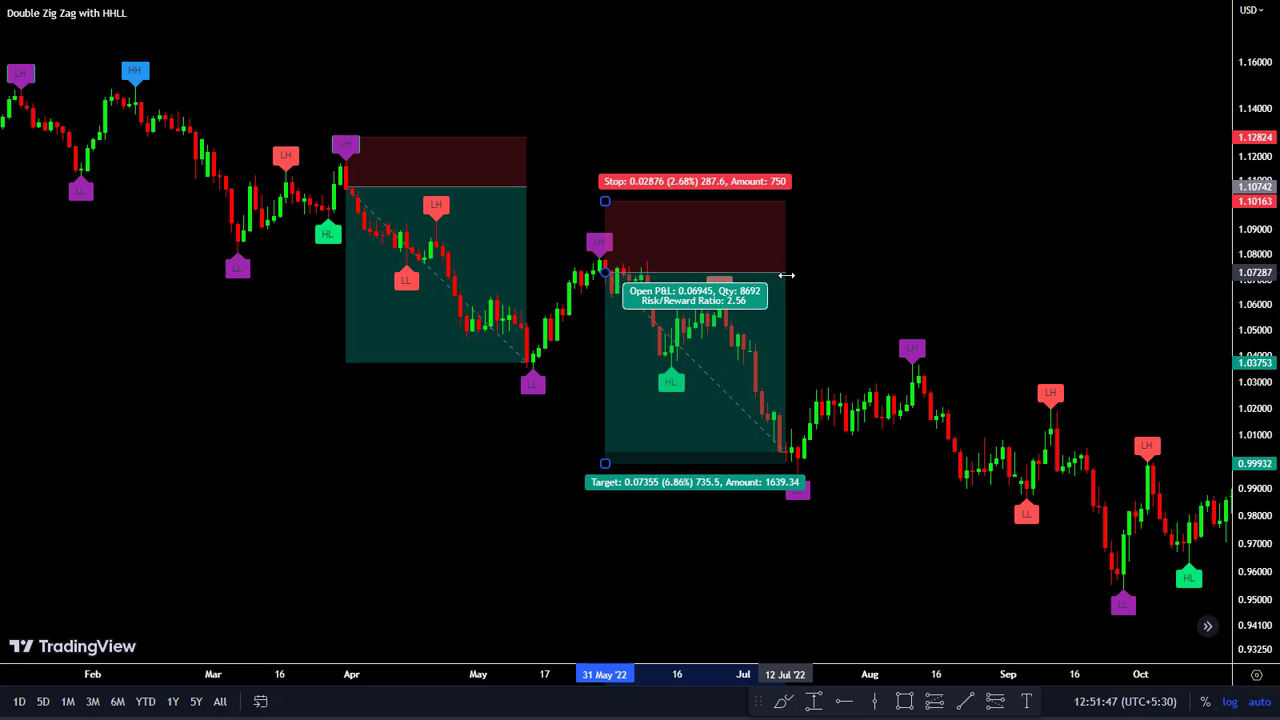
left_click(928, 584)
left_click_drag(928, 584, 669, 497)
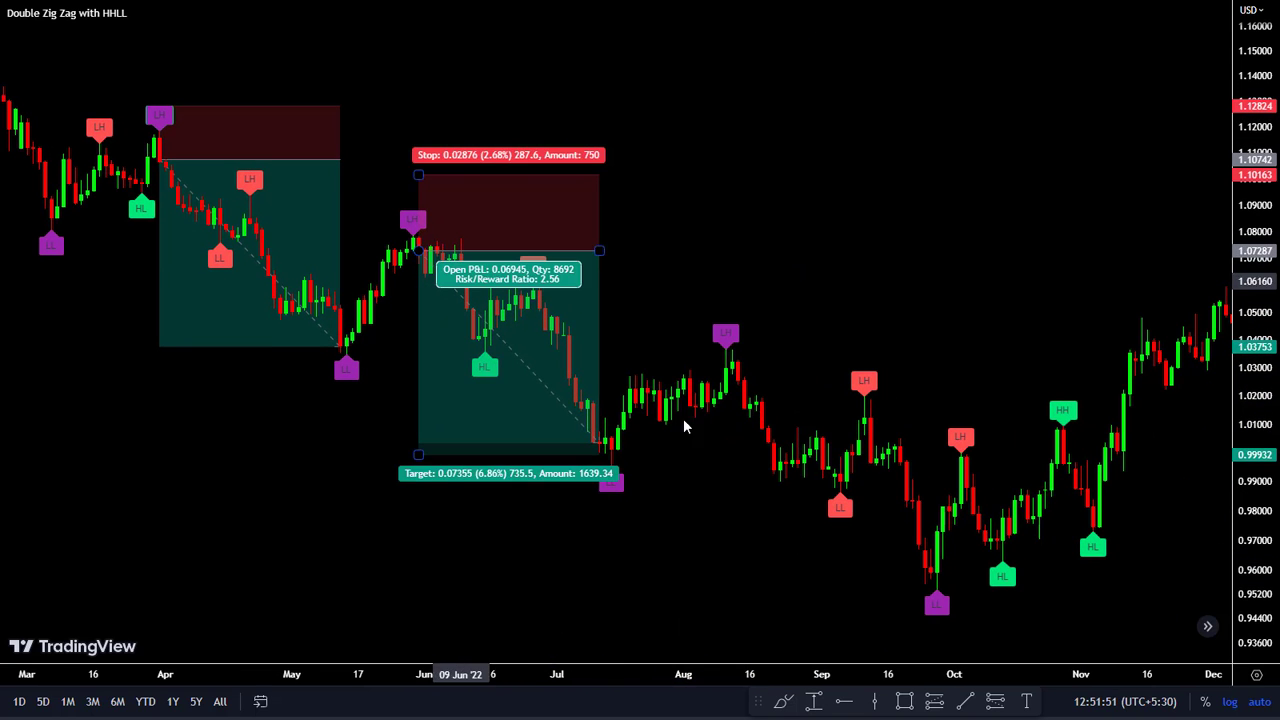
left_click_drag(420, 460, 420, 447)
left_click(628, 280)
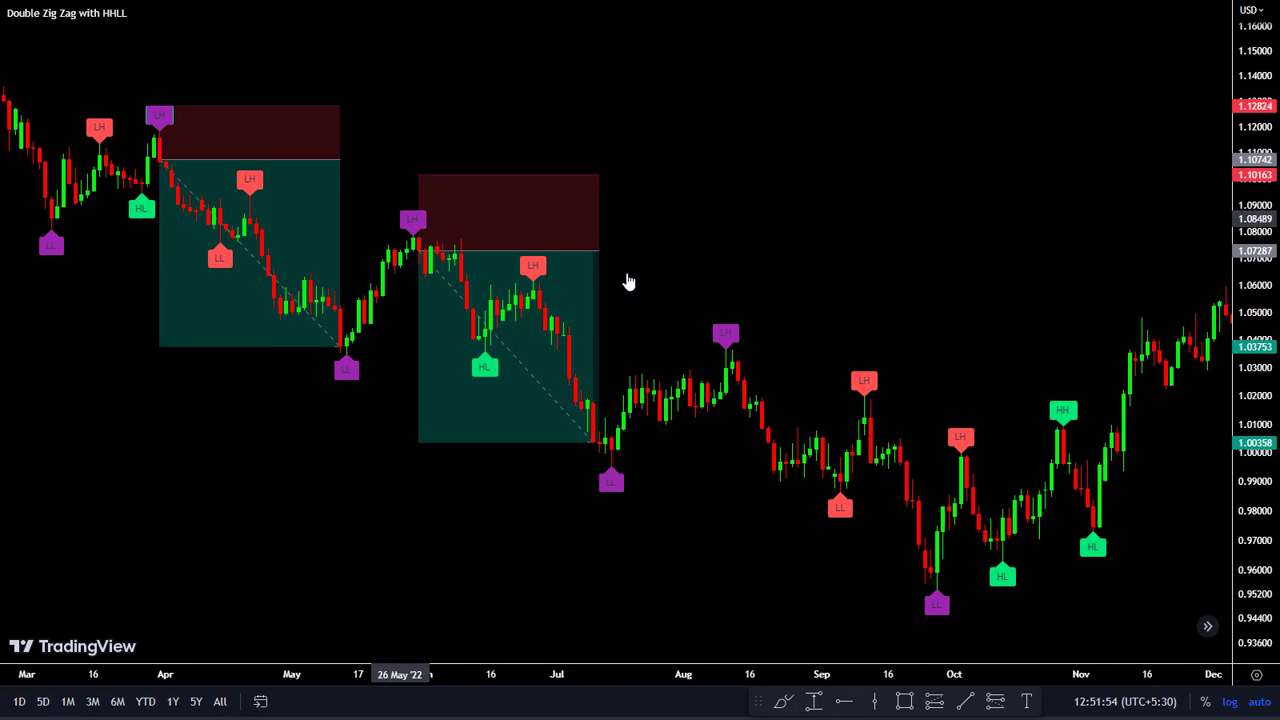
Add a short position at the August swing high, targeting the late-September low
left_click_drag(797, 539, 754, 543)
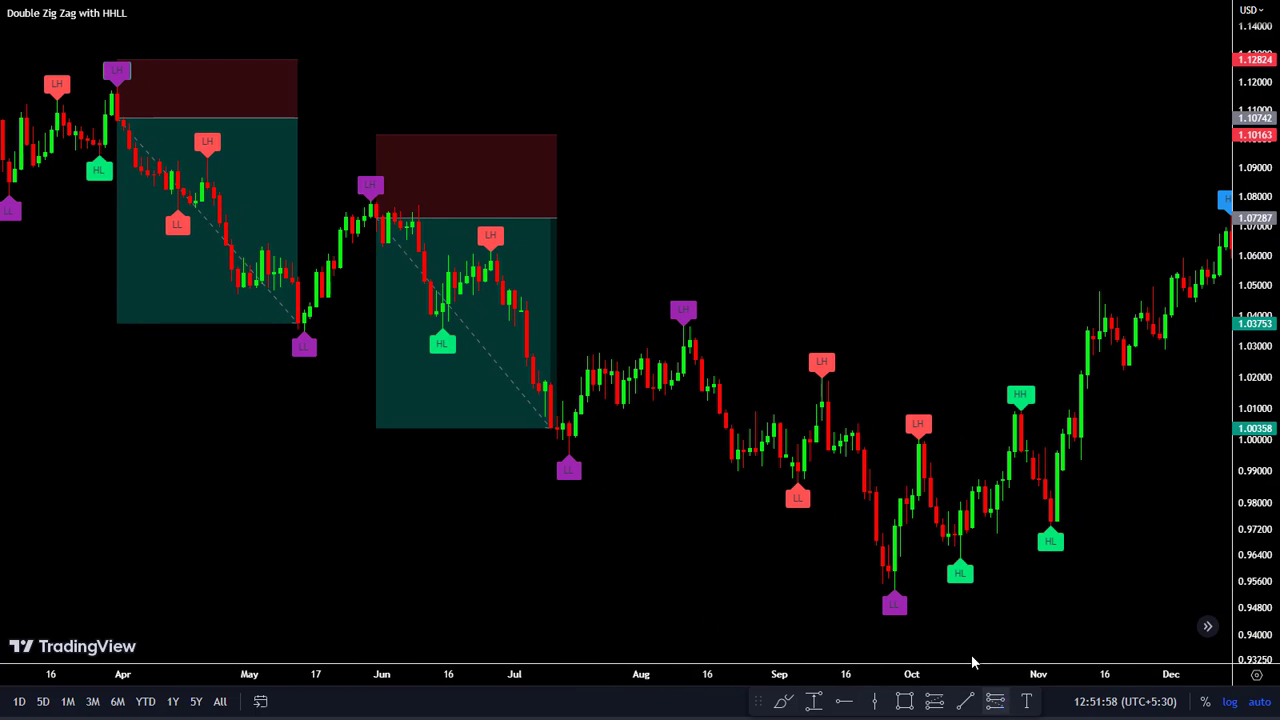
left_click(696, 358)
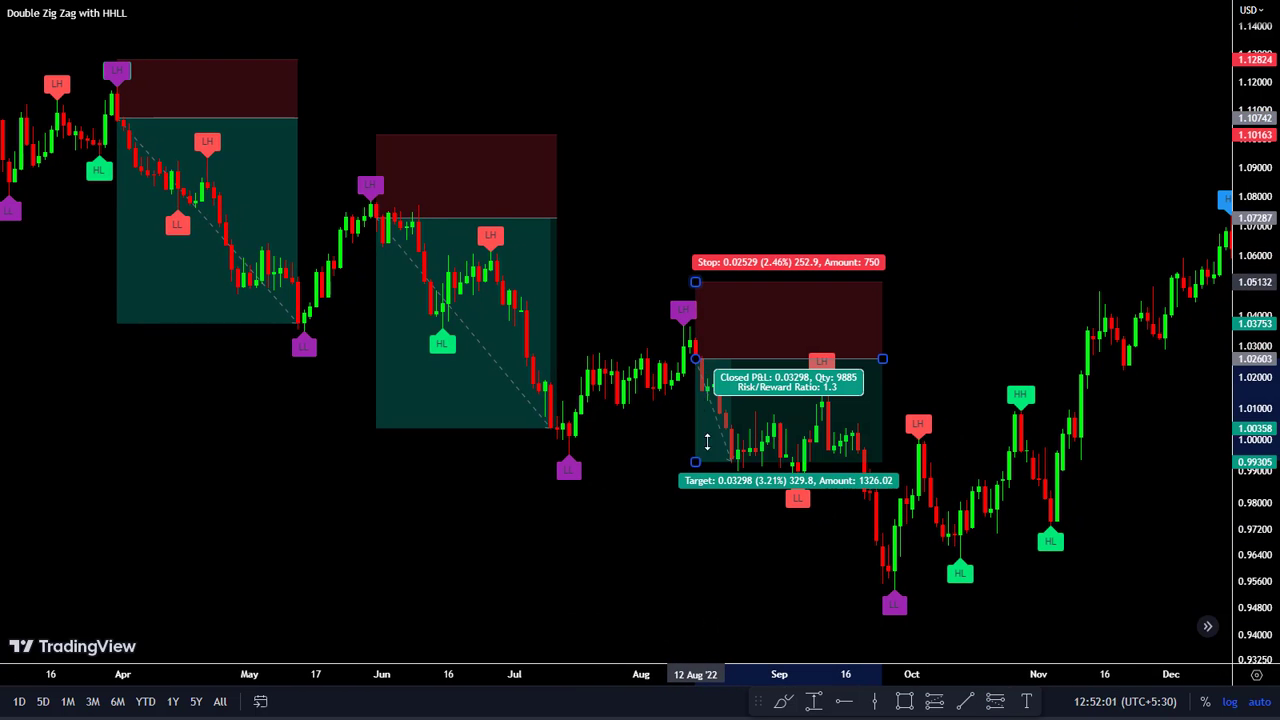
left_click_drag(700, 457, 764, 575)
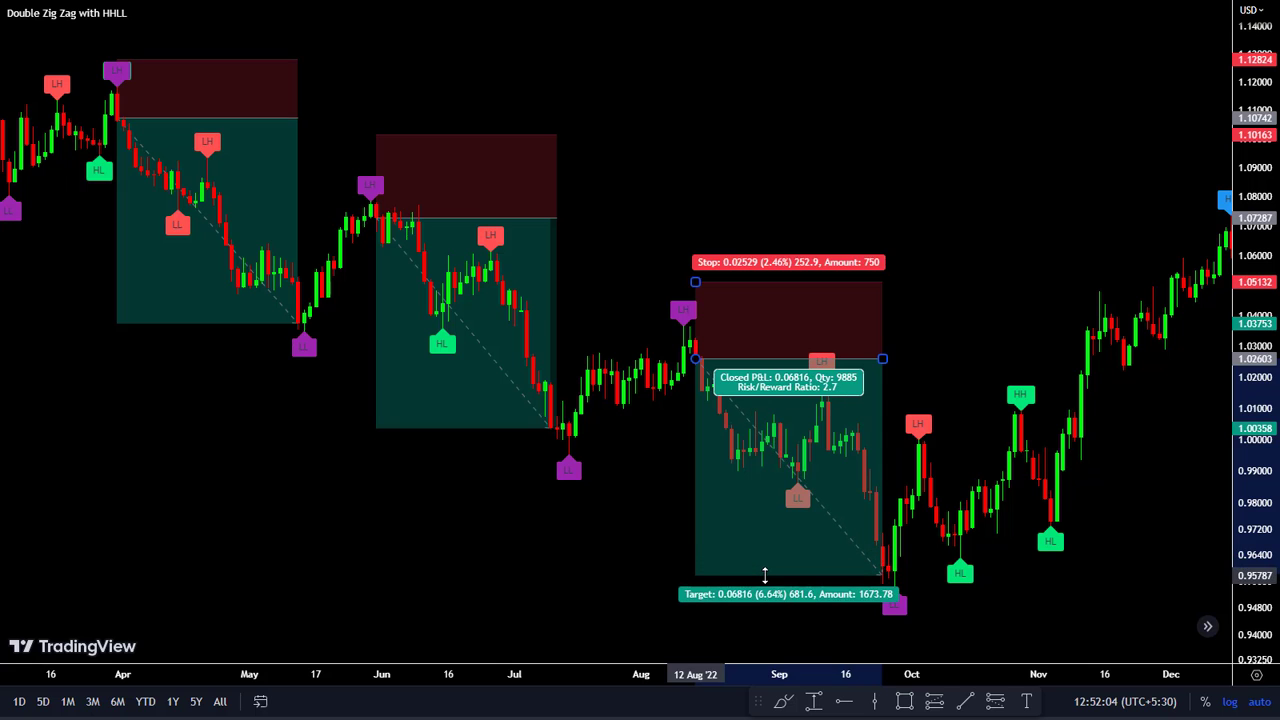
Add a long position at the 04 Nov swing low, targeting the December high near 1.069
left_click_drag(1094, 600, 998, 590)
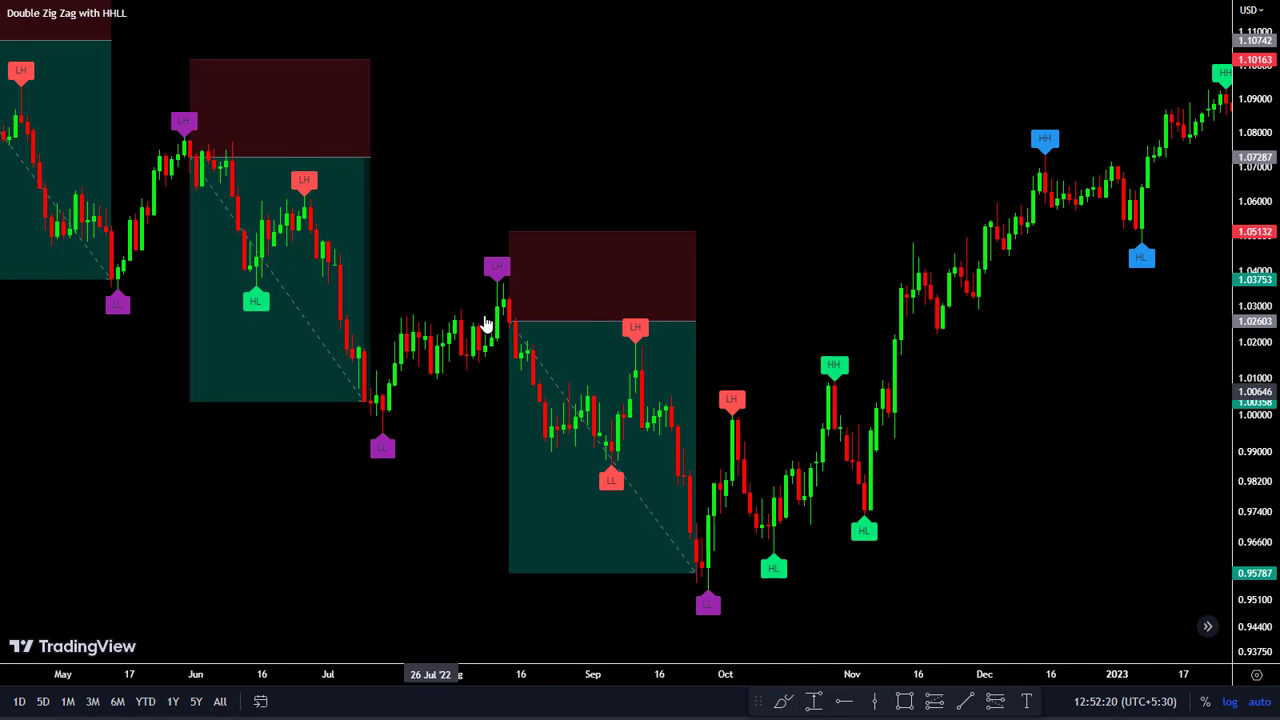
scroll(810, 406, "right", 5)
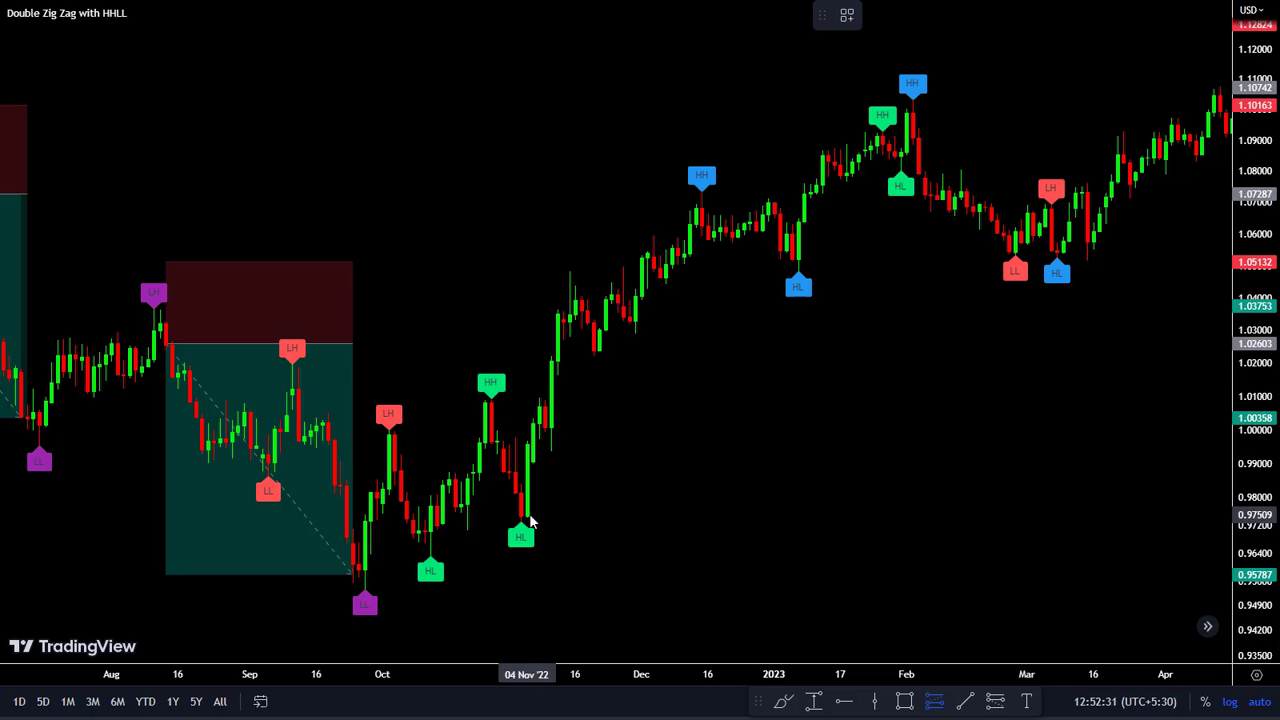
left_click(527, 517)
left_click_drag(620, 414, 637, 204)
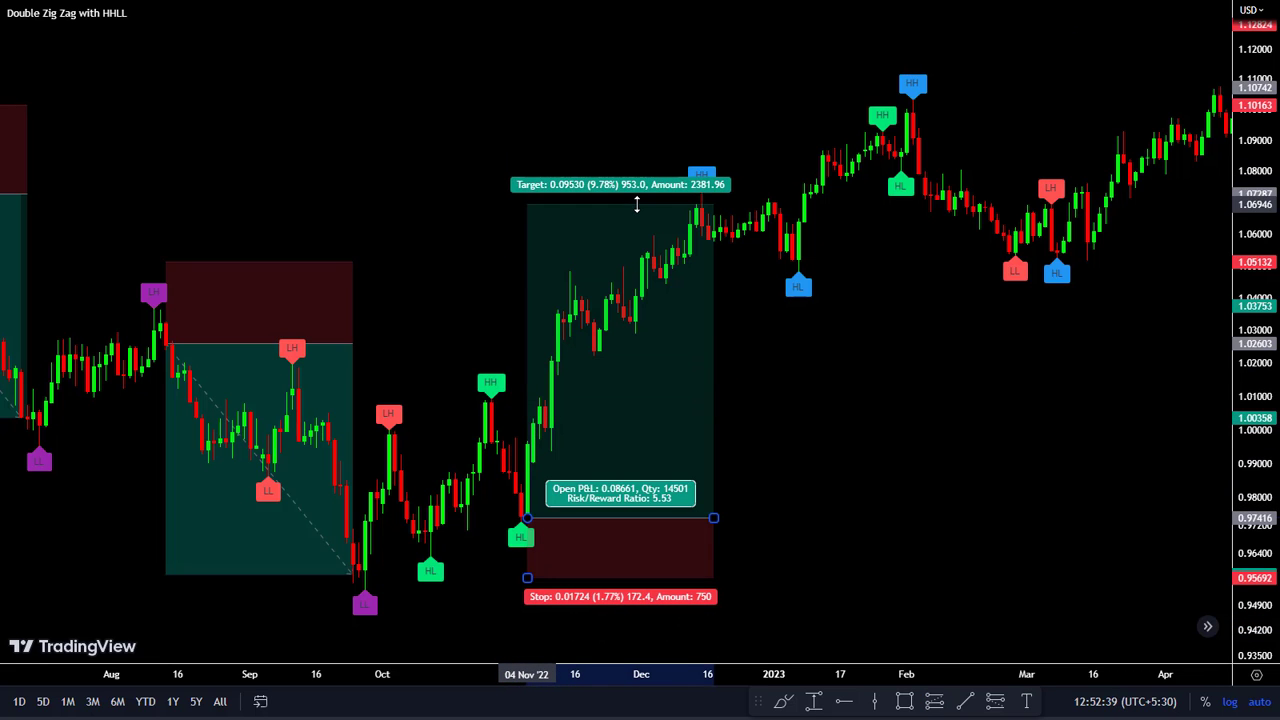
Add a long position at the January swing low, targeting the early-February high
scroll(783, 449, "right", 3)
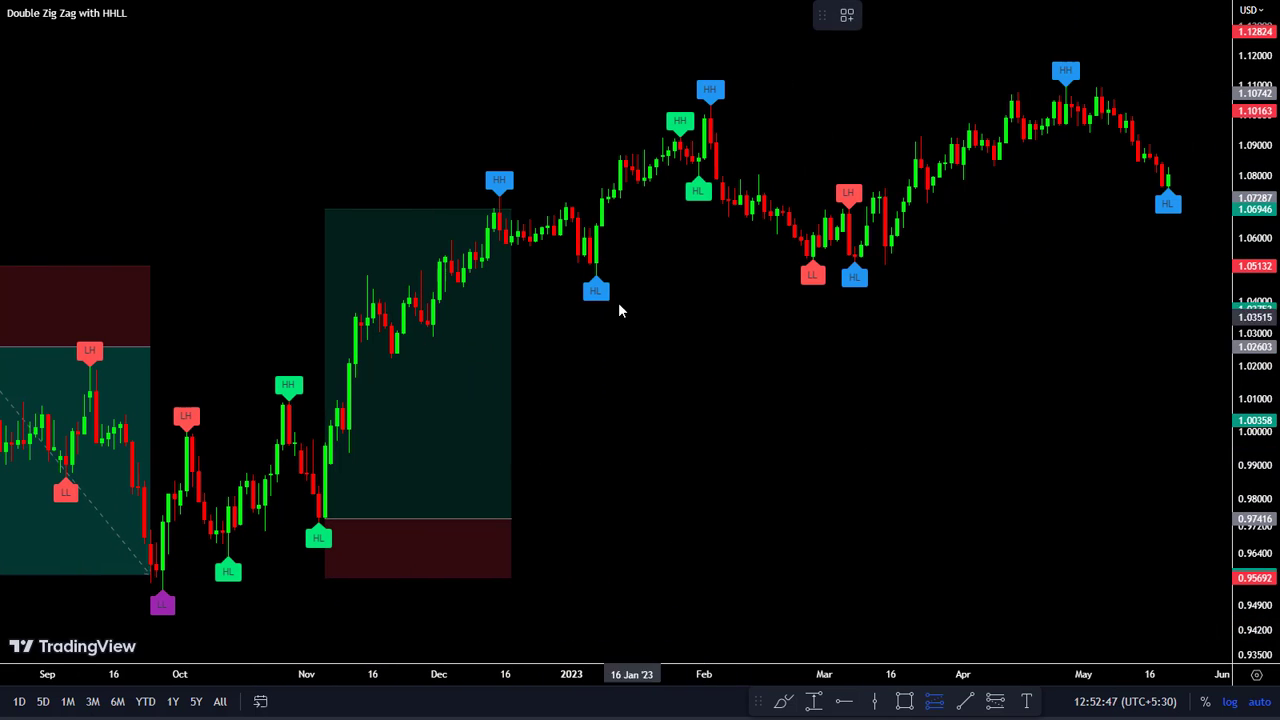
left_click(605, 290)
left_click_drag(596, 363, 596, 336)
left_click_drag(596, 166, 596, 118)
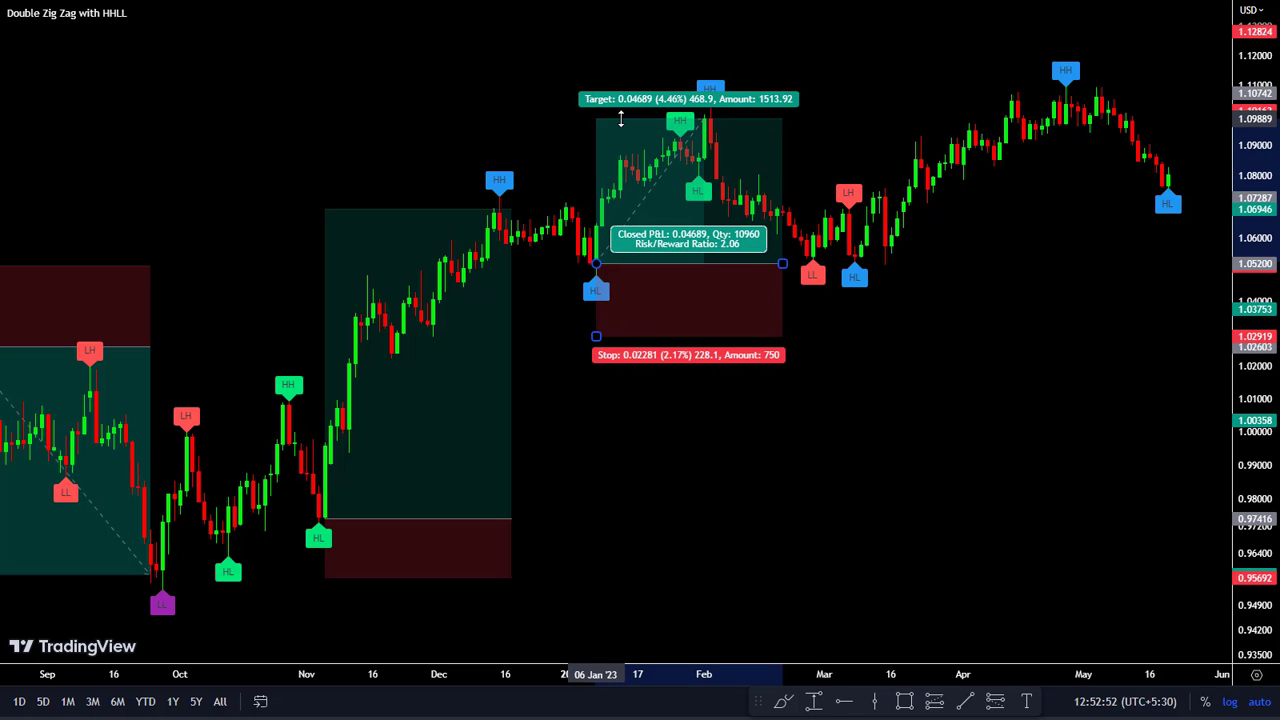
left_click_drag(782, 264, 712, 266)
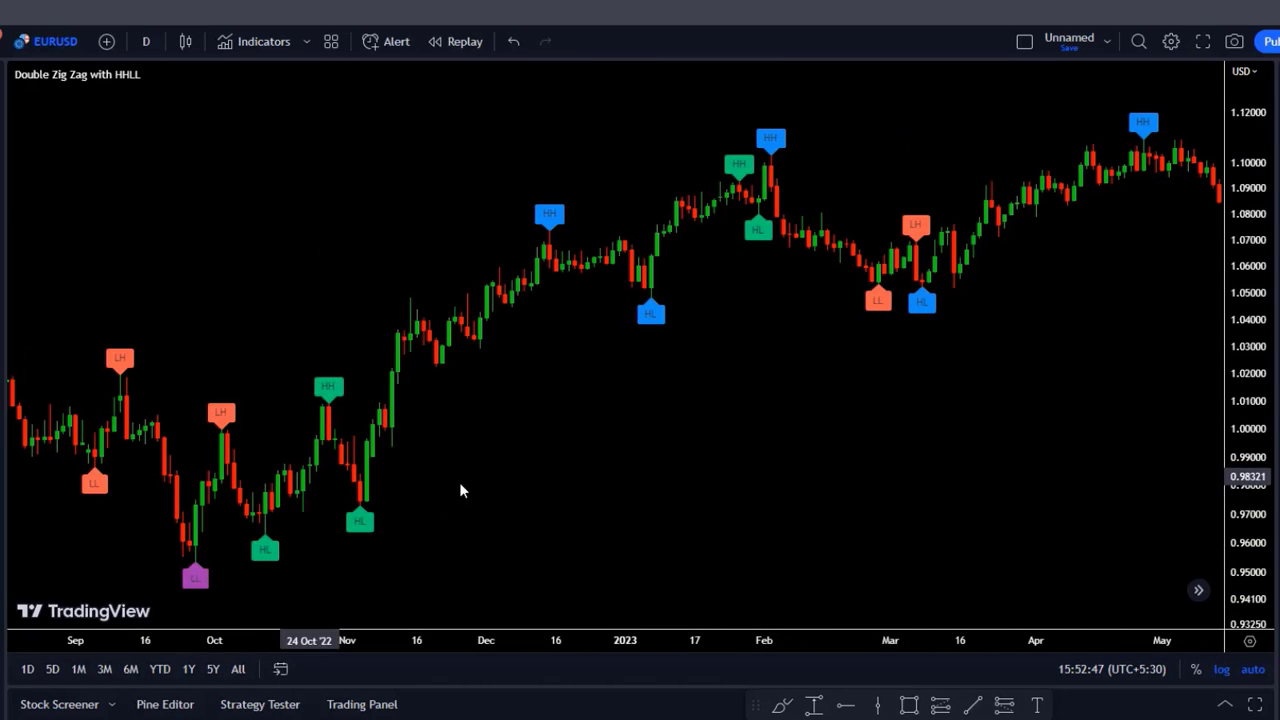
left_click_drag(443, 504, 367, 515)
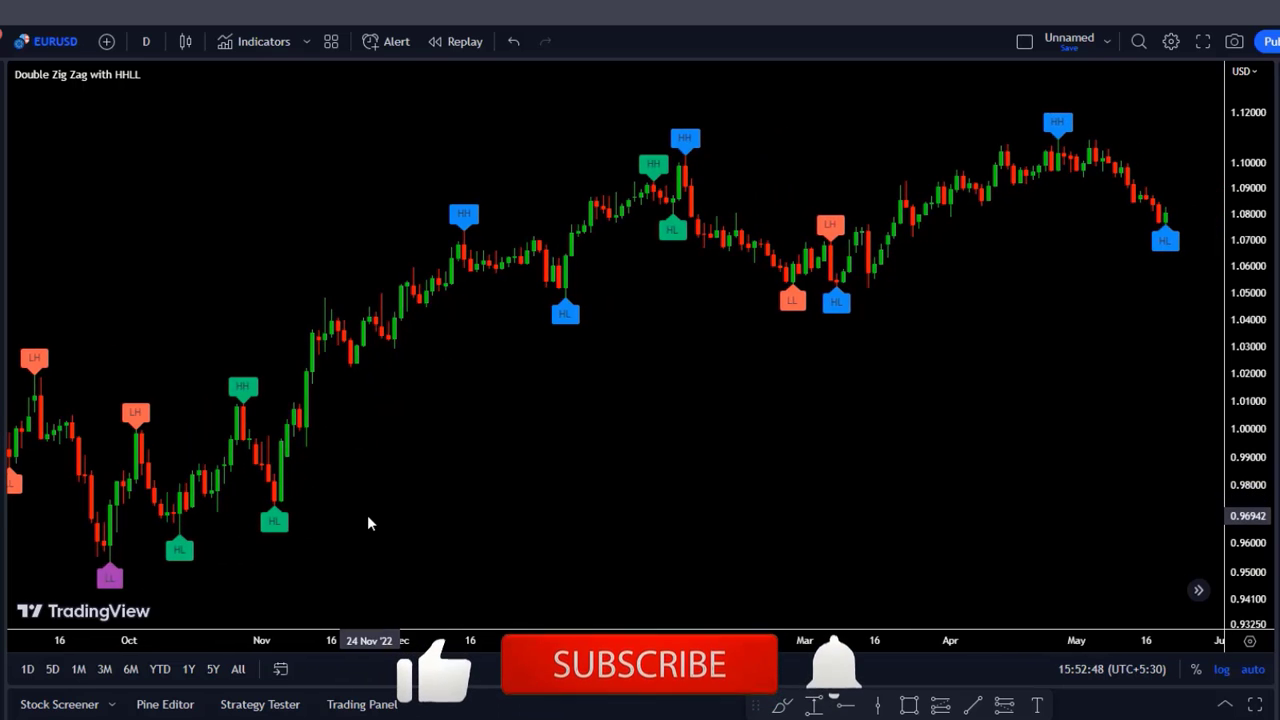
left_click_drag(443, 508, 517, 500)
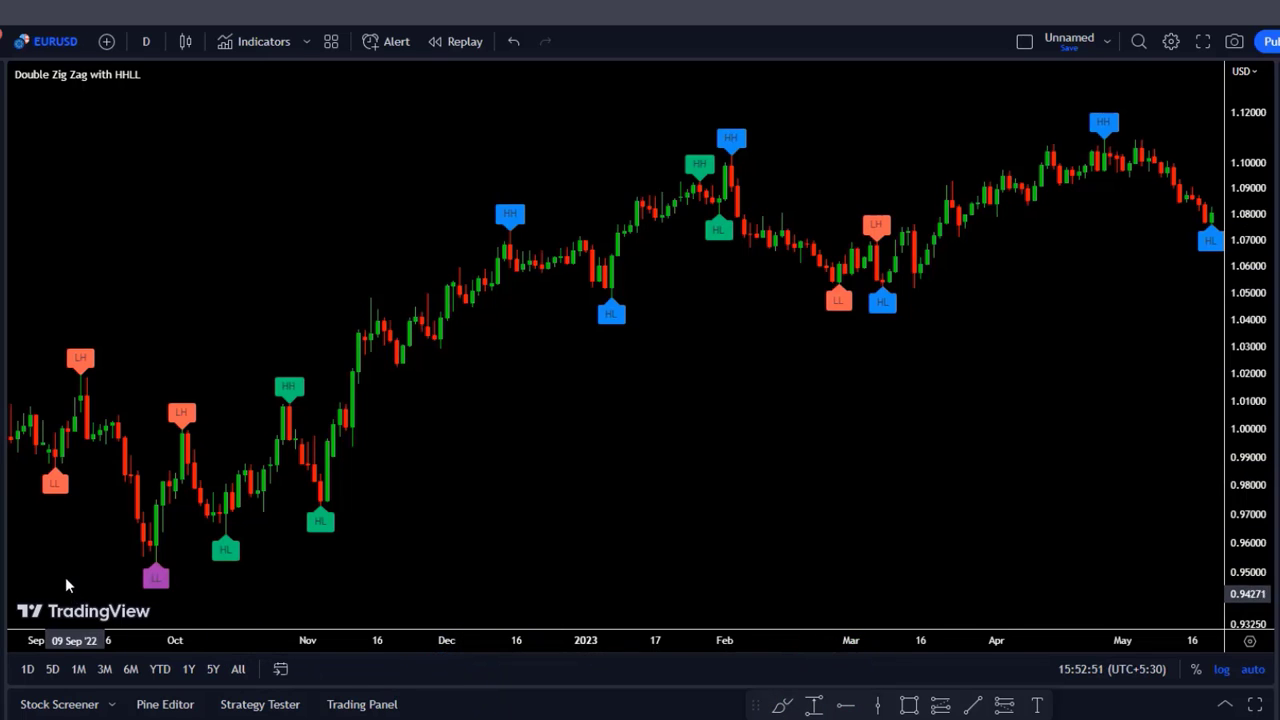
left_click_drag(69, 580, 73, 580)
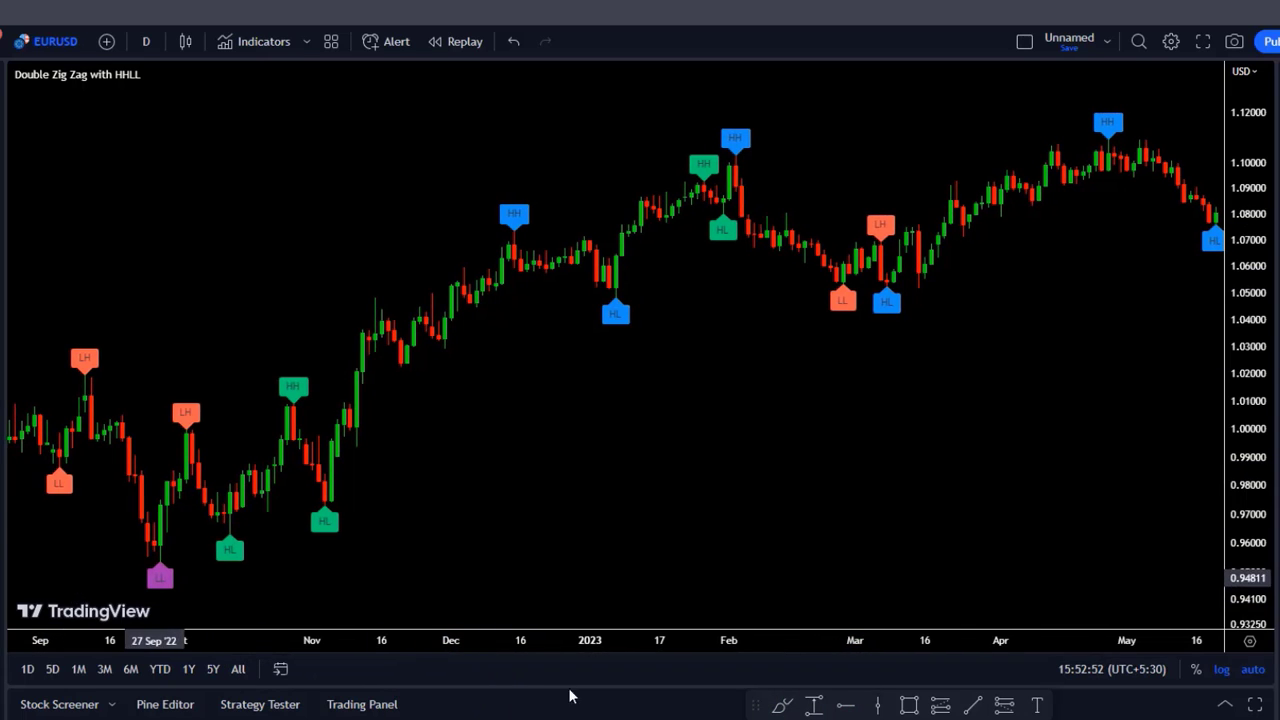